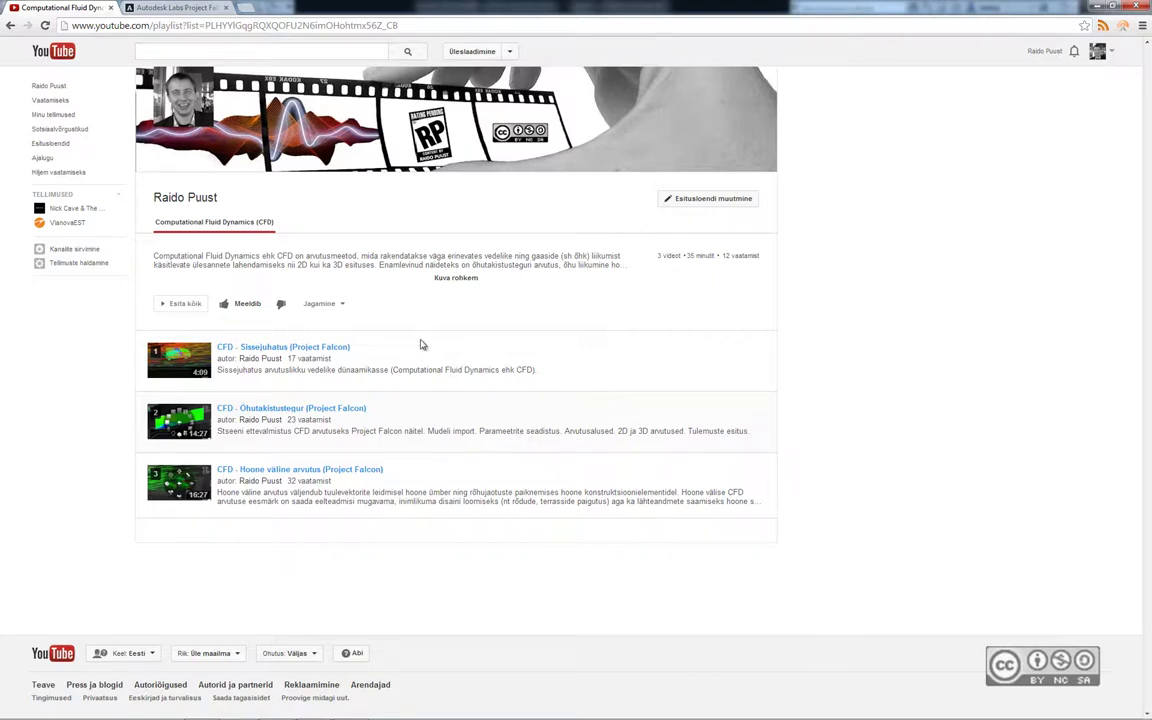
Step: Switch the browser from the YouTube playlist to the Autodesk Labs Project Falcon page
{"action": "left_click", "coordinate": [172, 10]}
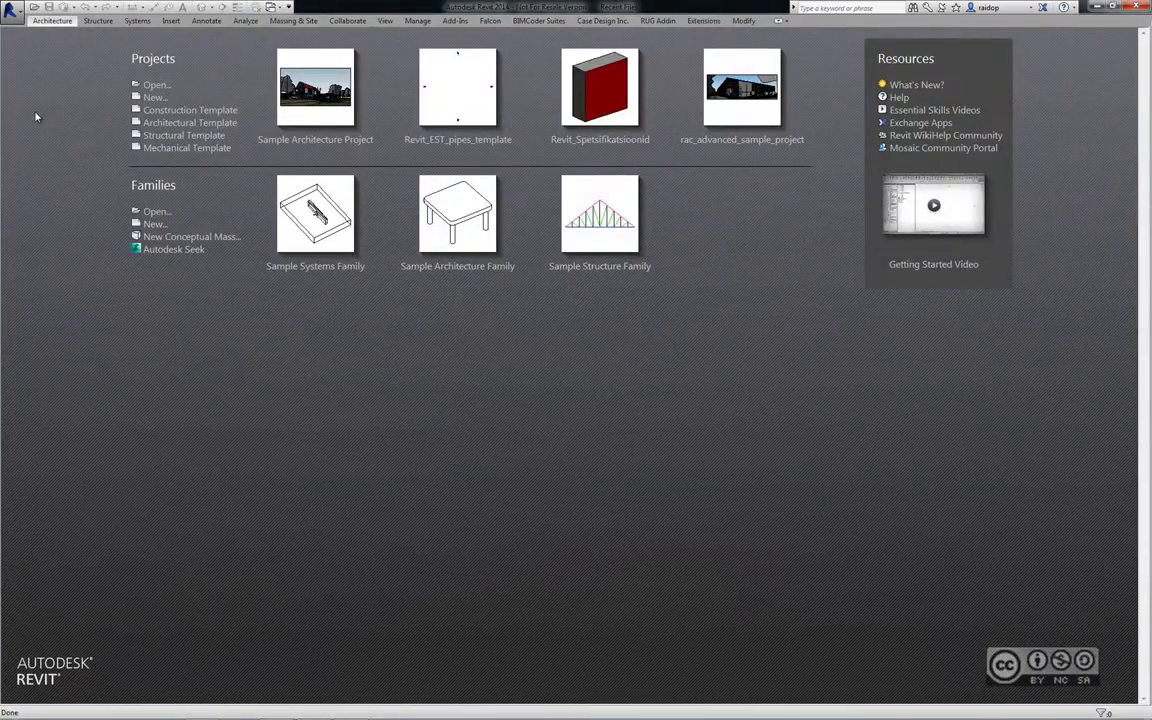
Step: Create a new Revit project based on the Architectural Template
{"action": "left_click", "coordinate": [14, 12]}
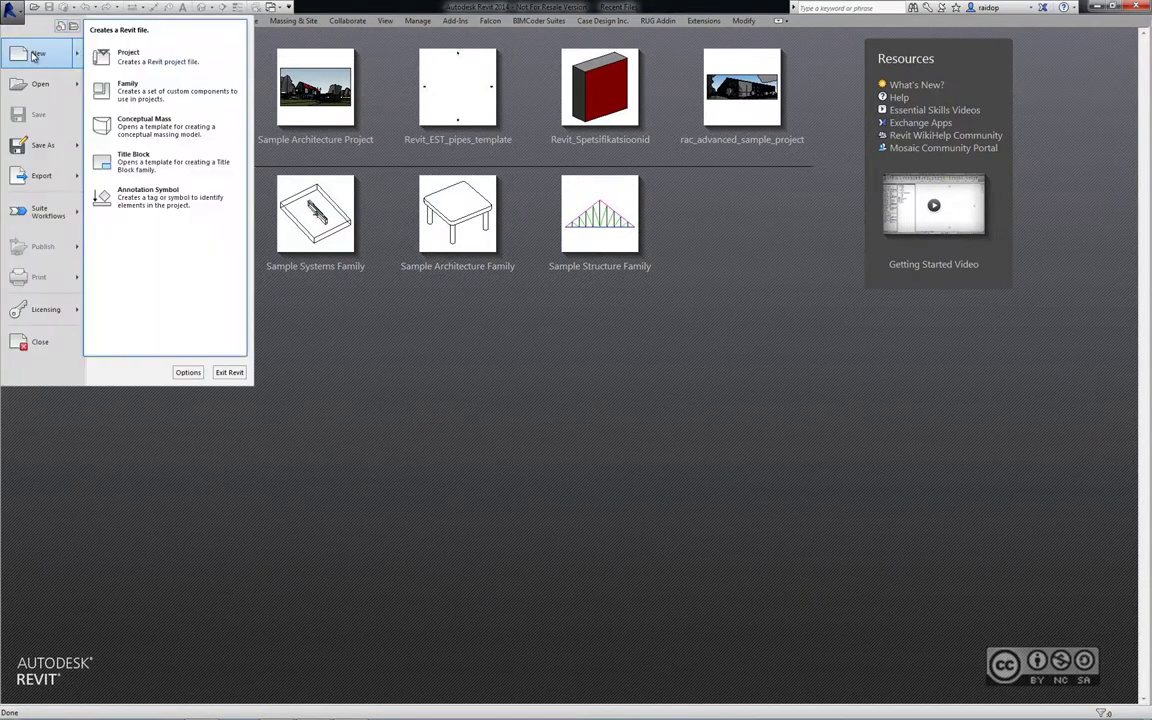
{"action": "left_click", "coordinate": [100, 52]}
{"action": "left_click", "coordinate": [545, 340]}
{"action": "left_click", "coordinate": [510, 366]}
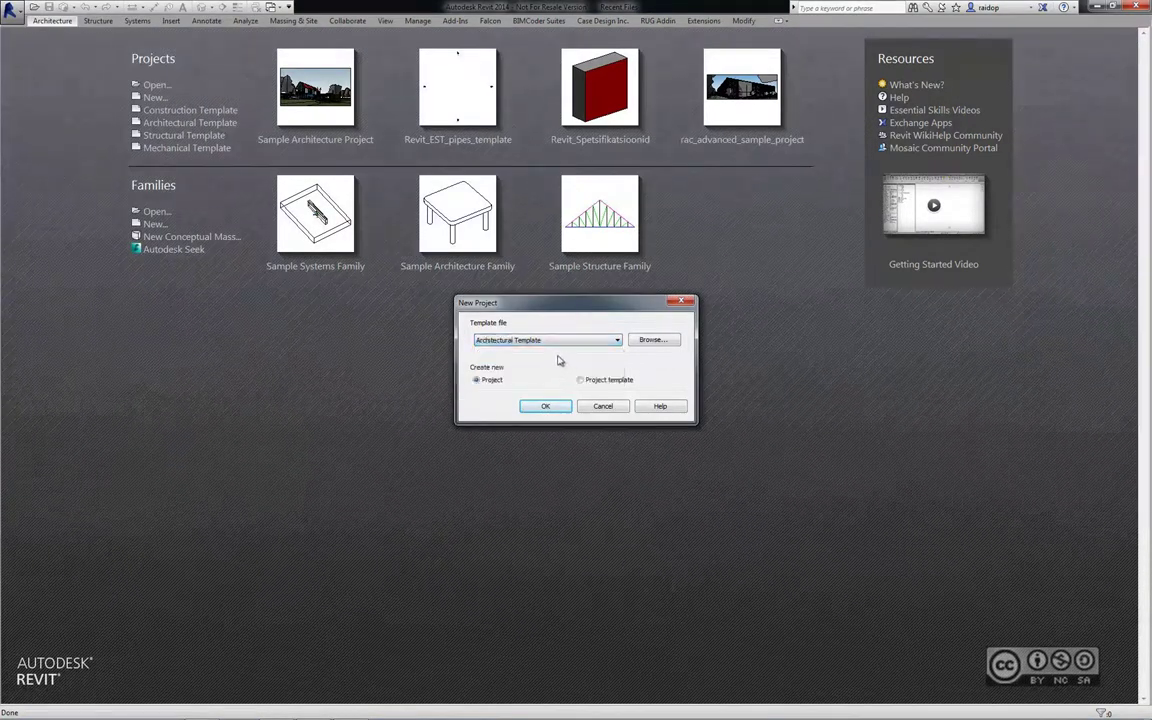
{"action": "left_click", "coordinate": [545, 407]}
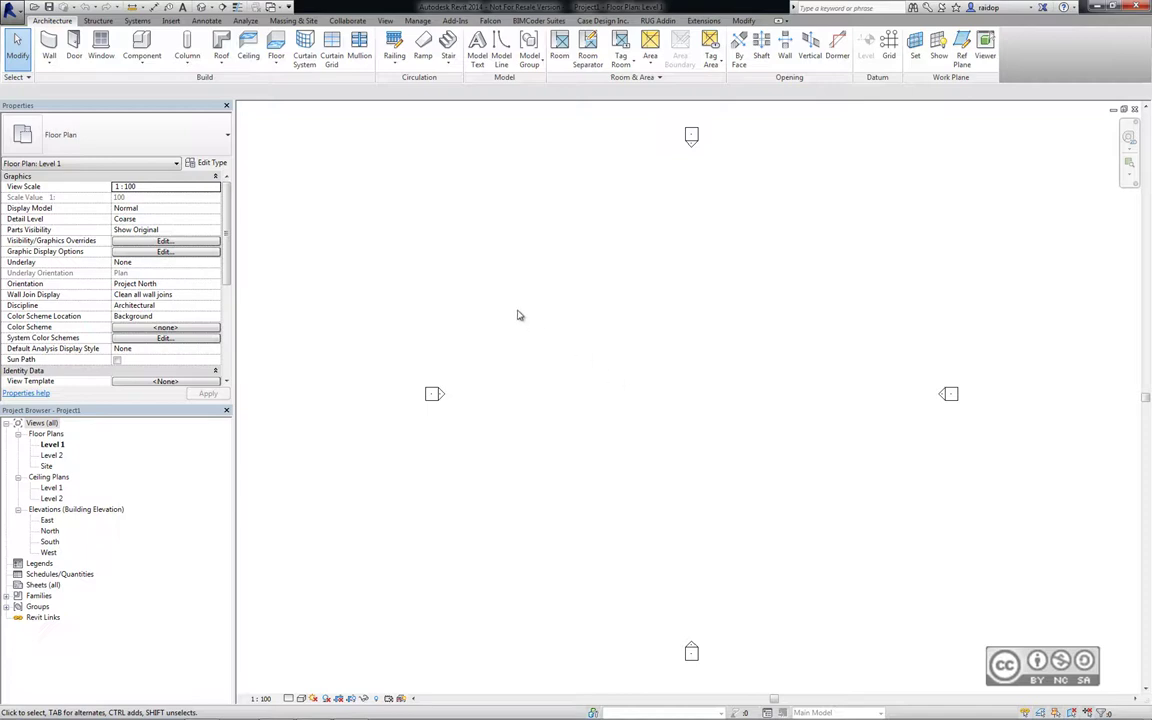
Step: Import ACAD-Alusplaan.dwg from the Revit_Project_Falcon folder and orbit its three buildings in the default 3D view
{"action": "left_click", "coordinate": [172, 21]}
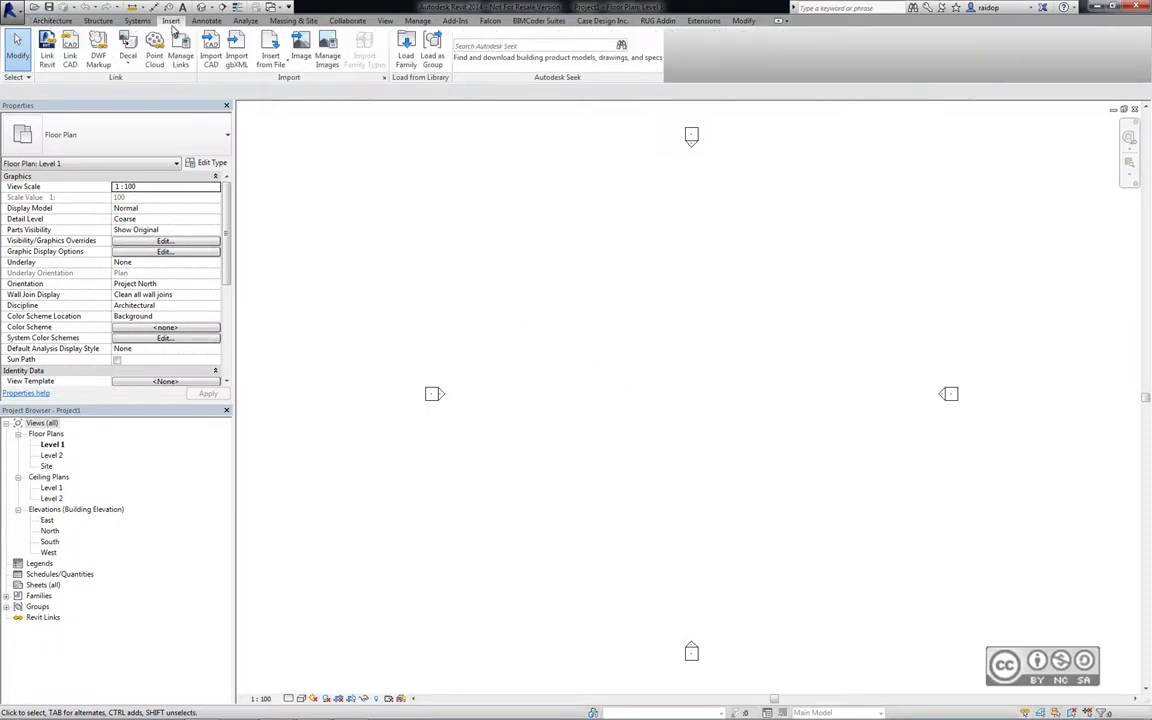
{"action": "left_click", "coordinate": [210, 48]}
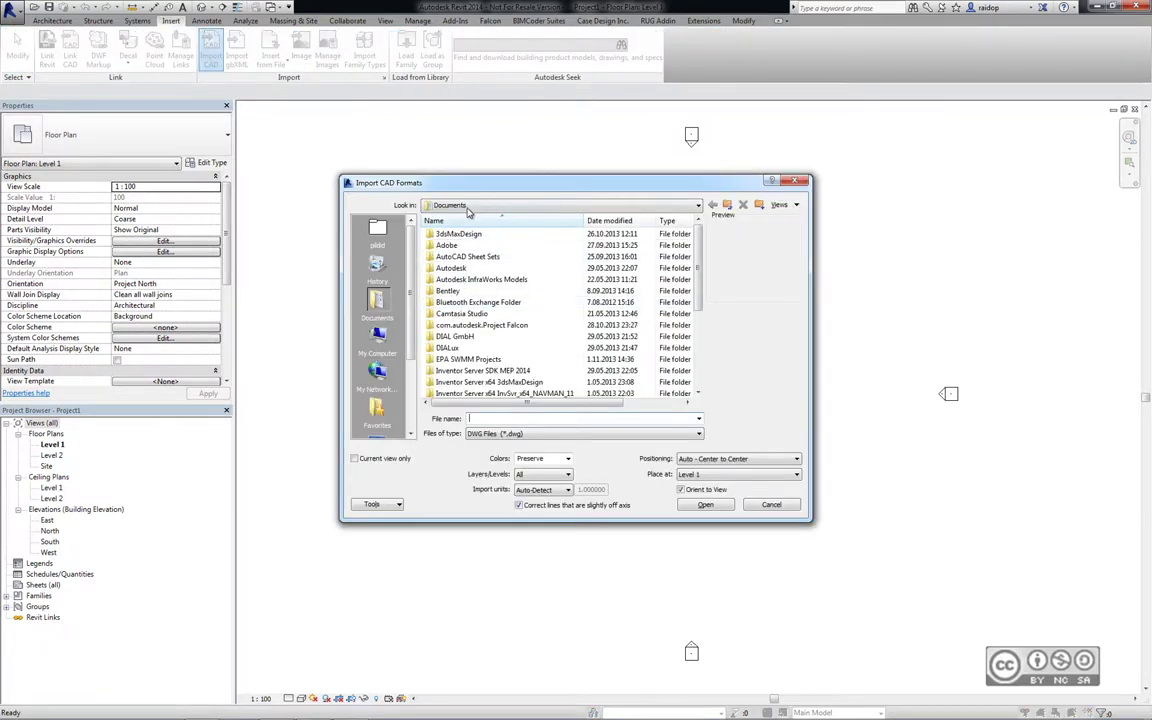
{"action": "left_click", "coordinate": [377, 340]}
{"action": "double_click", "coordinate": [448, 258]}
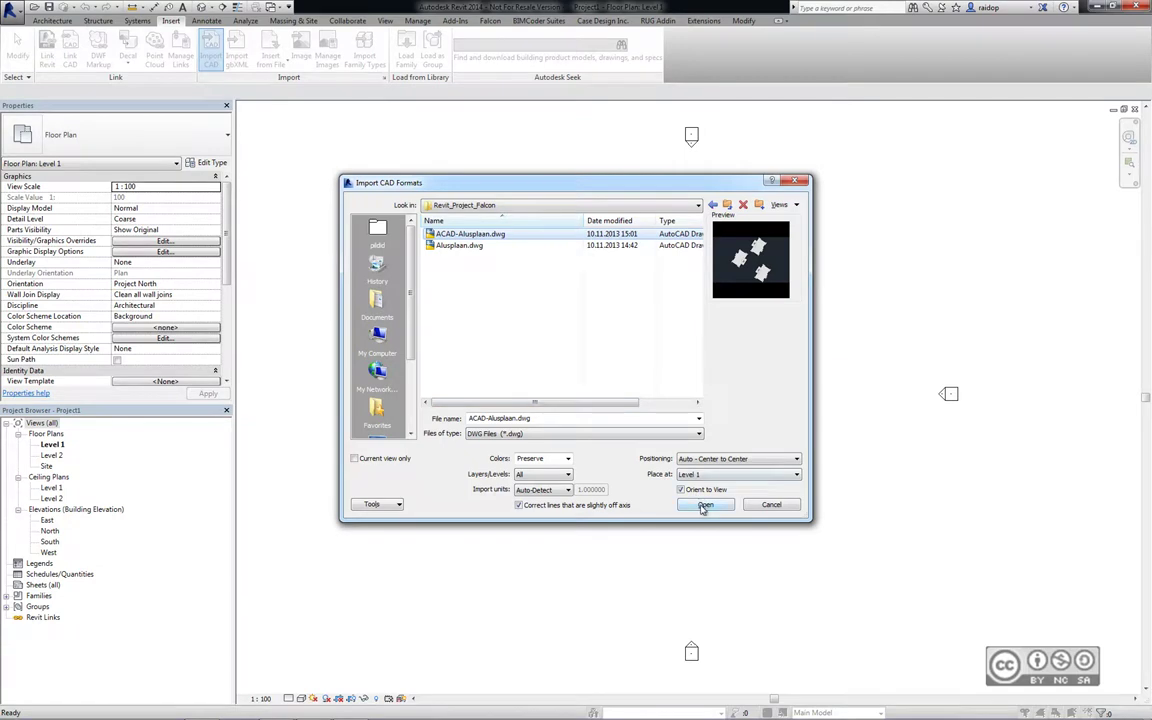
{"action": "left_click", "coordinate": [705, 504]}
{"action": "scroll", "coordinate": [701, 408], "scroll_direction": "down", "scroll_amount": 2}
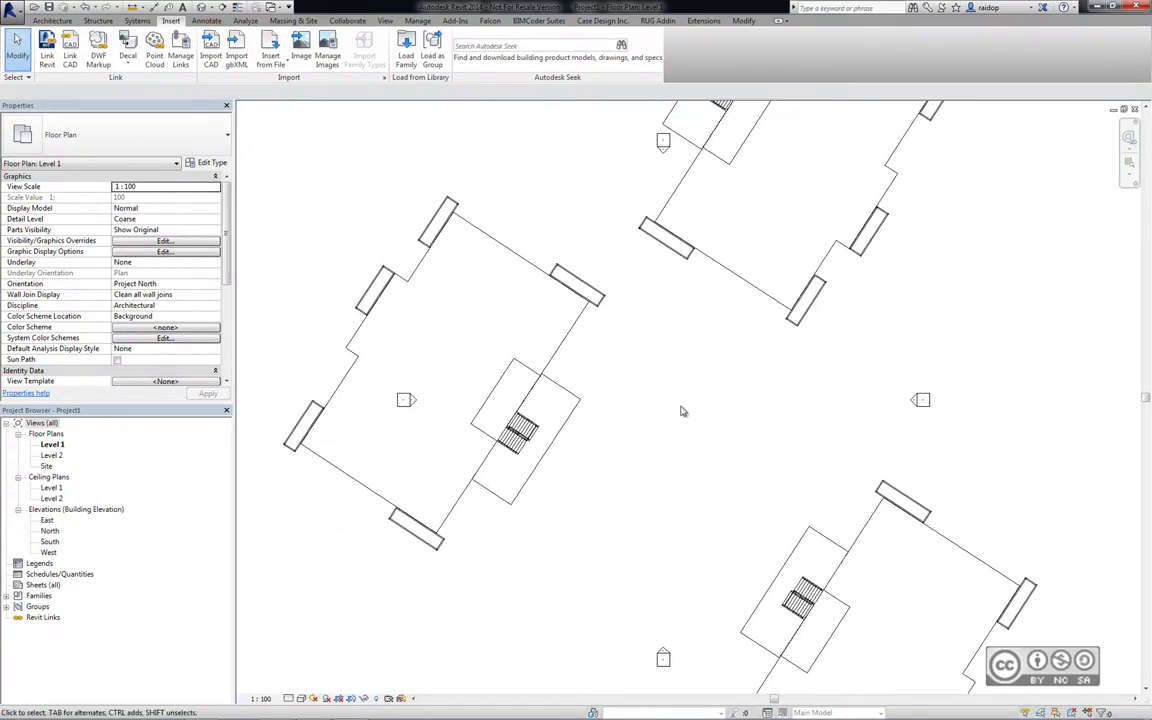
{"action": "scroll", "coordinate": [705, 431], "scroll_direction": "down", "scroll_amount": 2}
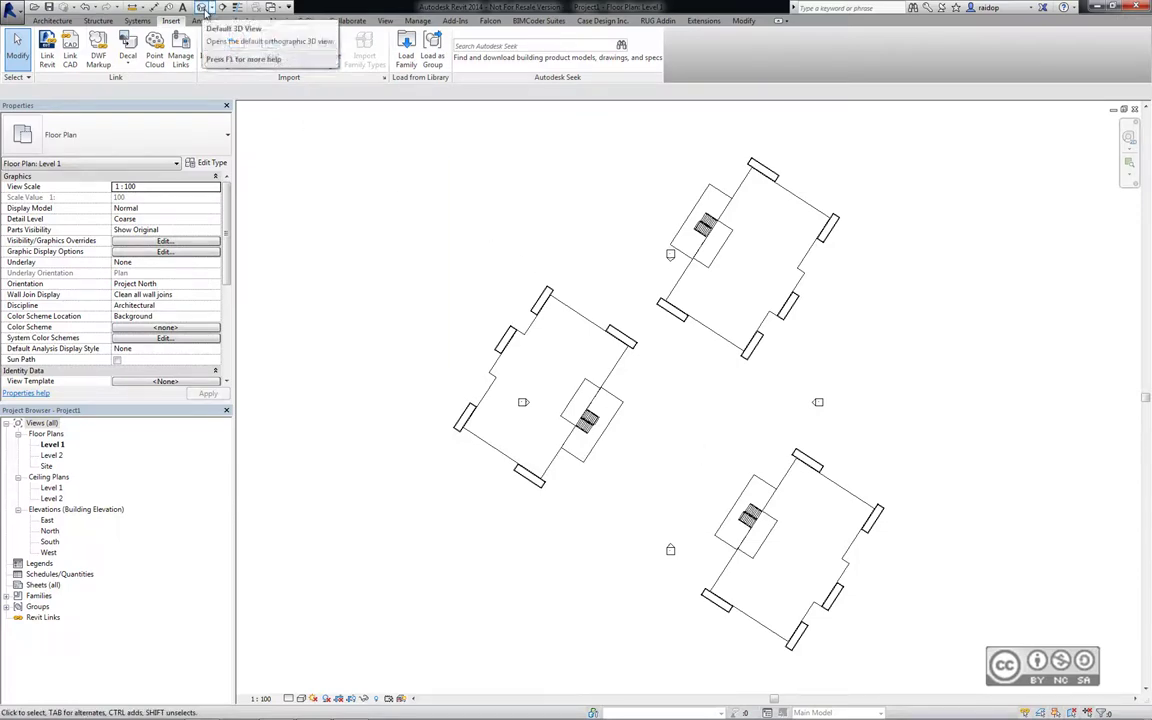
{"action": "left_click", "coordinate": [203, 8]}
{"action": "mouse_move", "coordinate": [558, 396]}
{"action": "middle_mouse_down", "text": "shift"}
{"action": "mouse_move", "coordinate": [702, 477]}
{"action": "mouse_move", "coordinate": [692, 470]}
{"action": "middle_mouse_up", "text": "shift"}
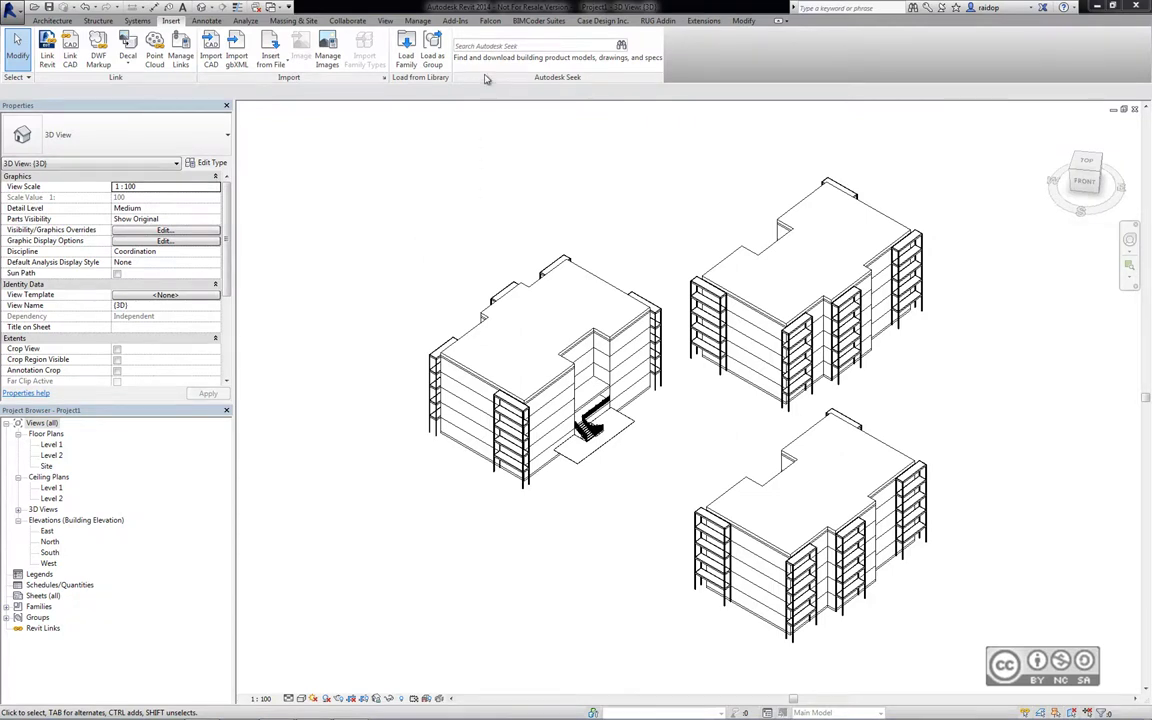
Step: Start a Falcon wind simulation on the imported buildings, producing the Falcon1-3D view
{"action": "left_click", "coordinate": [491, 22]}
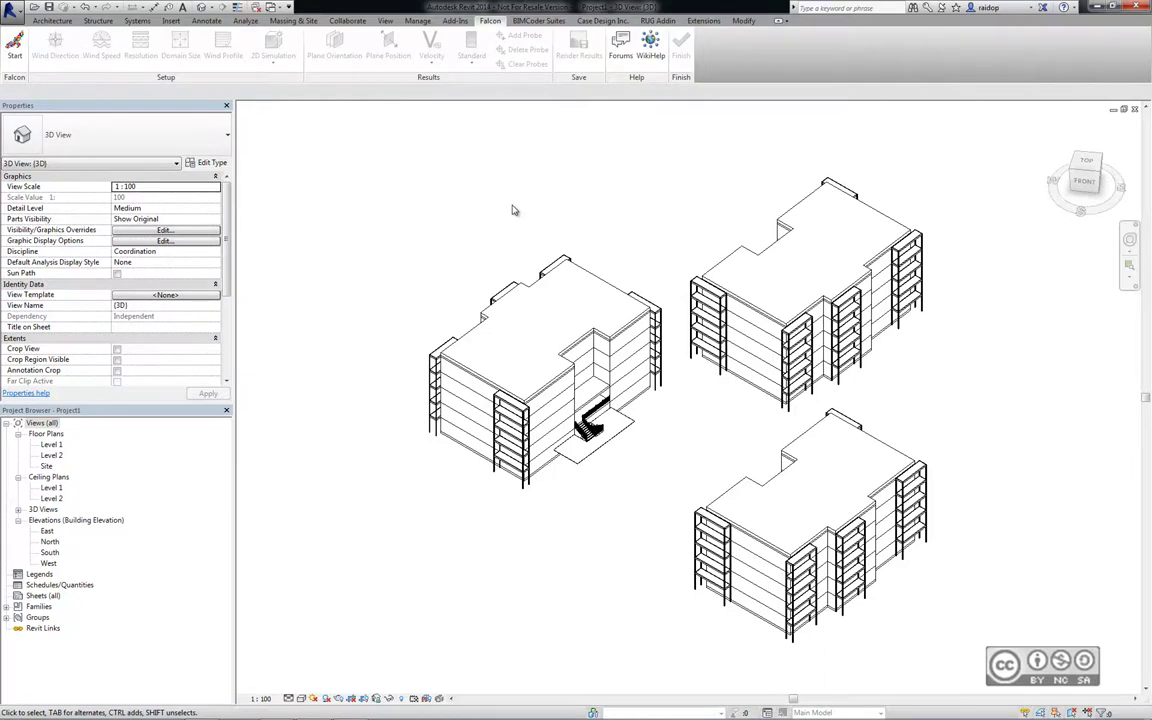
{"action": "left_click", "coordinate": [15, 50]}
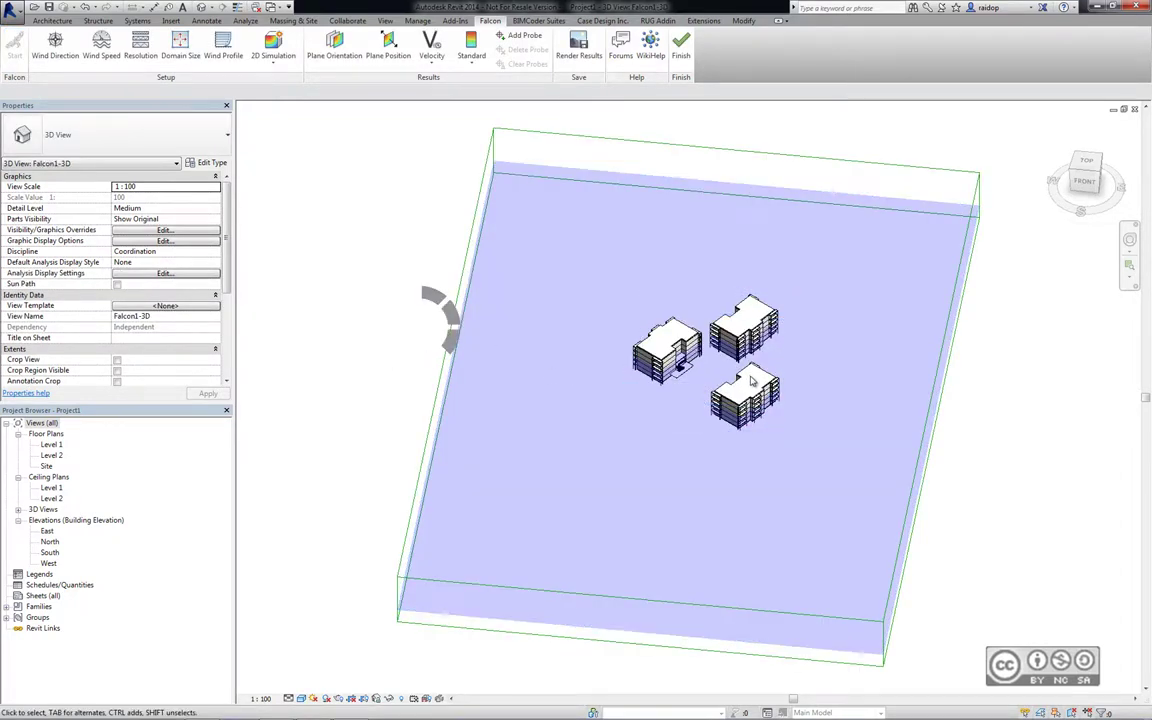
{"action": "left_click", "coordinate": [688, 347]}
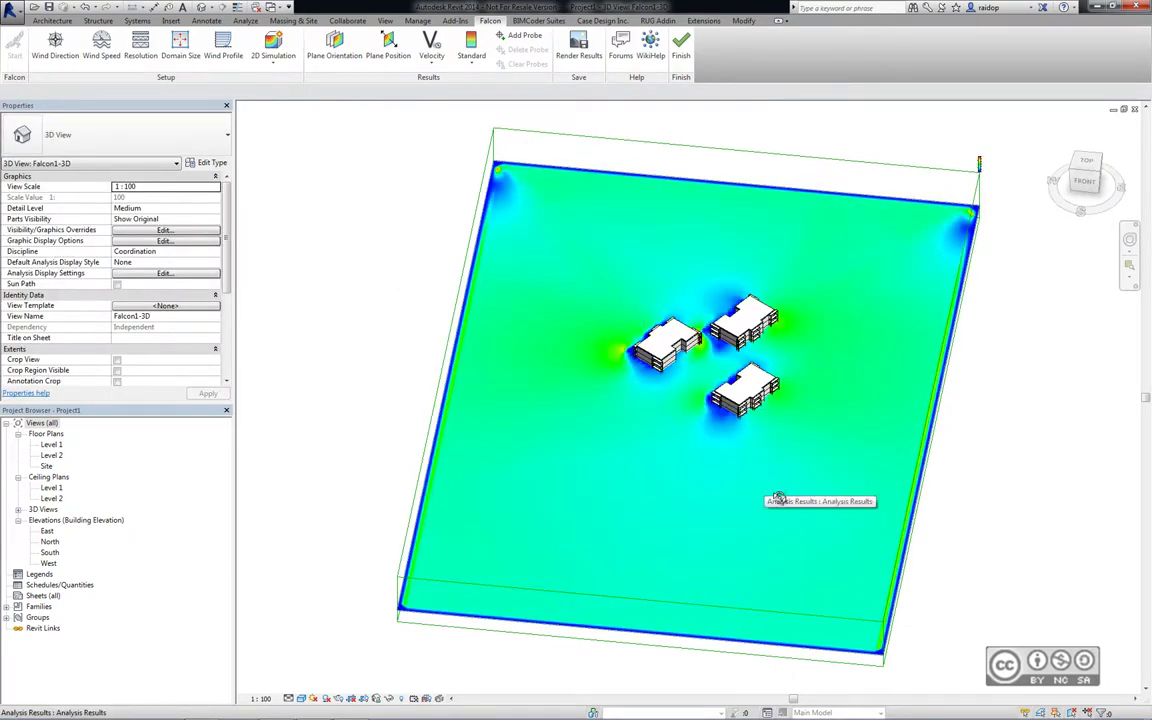
Step: Orbit and zoom to inspect the velocity plane side-on and close up, then zoom back out to an oblique overview
{"action": "middle_click_drag", "start_coordinate": [765, 487], "coordinate": [663, 298], "text": "shift"}
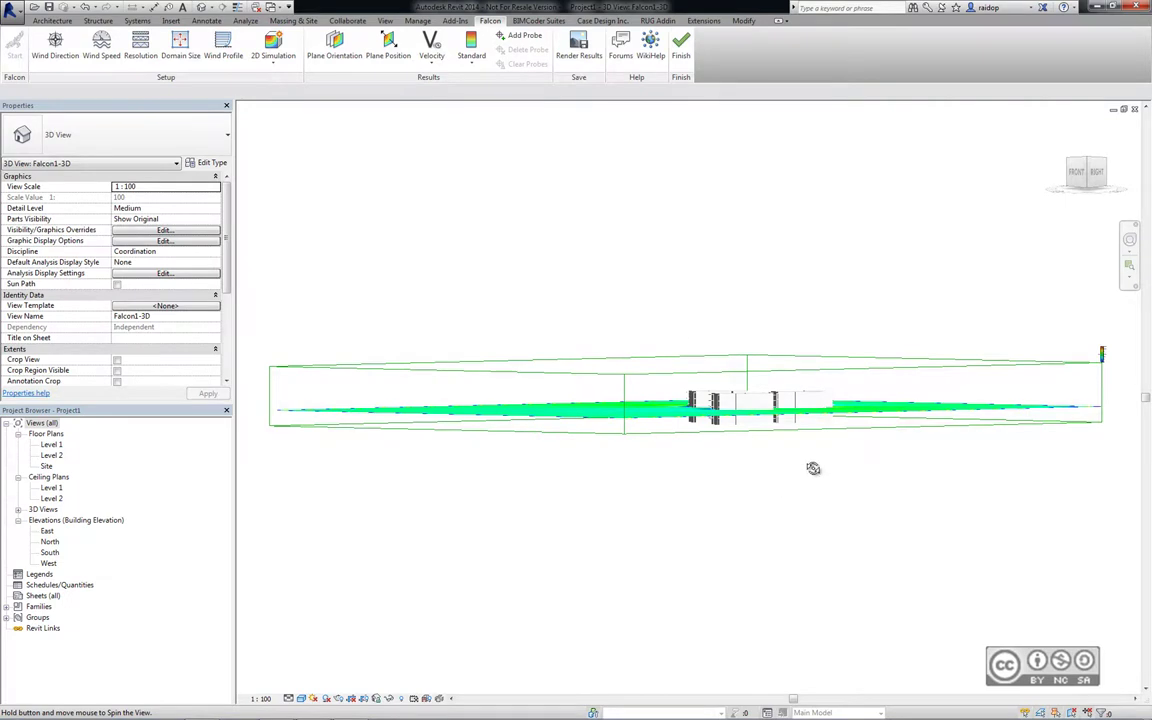
{"action": "scroll", "coordinate": [797, 422], "scroll_direction": "up", "scroll_amount": 4}
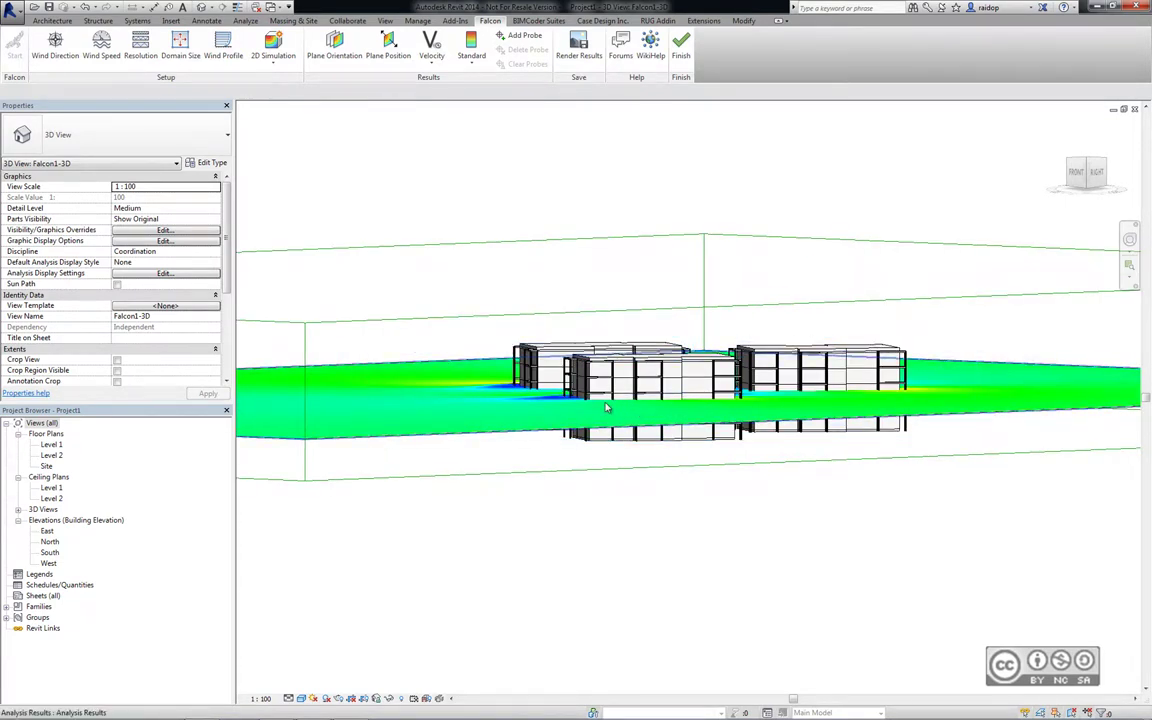
{"action": "middle_click_drag", "start_coordinate": [604, 407], "coordinate": [750, 383], "text": "shift"}
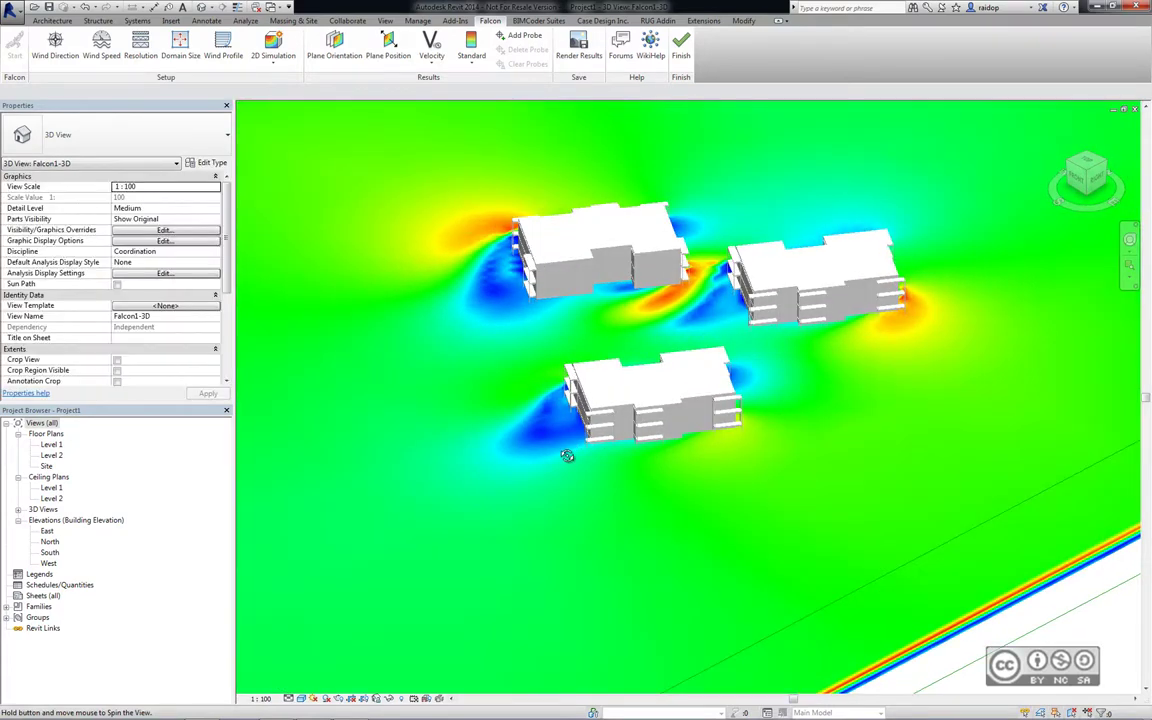
{"action": "scroll", "coordinate": [750, 383], "scroll_direction": "down", "scroll_amount": 2}
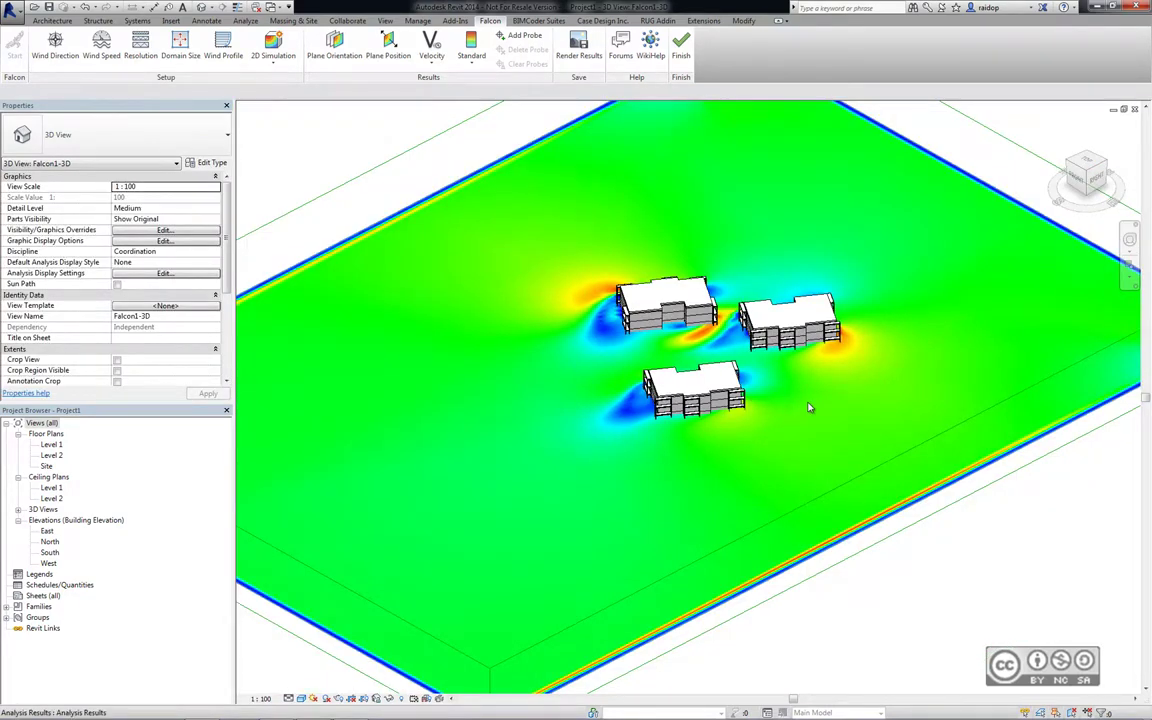
{"action": "scroll", "coordinate": [808, 406], "scroll_direction": "down", "scroll_amount": 2}
{"action": "scroll", "coordinate": [805, 406], "scroll_direction": "down", "scroll_amount": 3}
{"action": "middle_click_drag", "start_coordinate": [805, 406], "coordinate": [720, 398]}
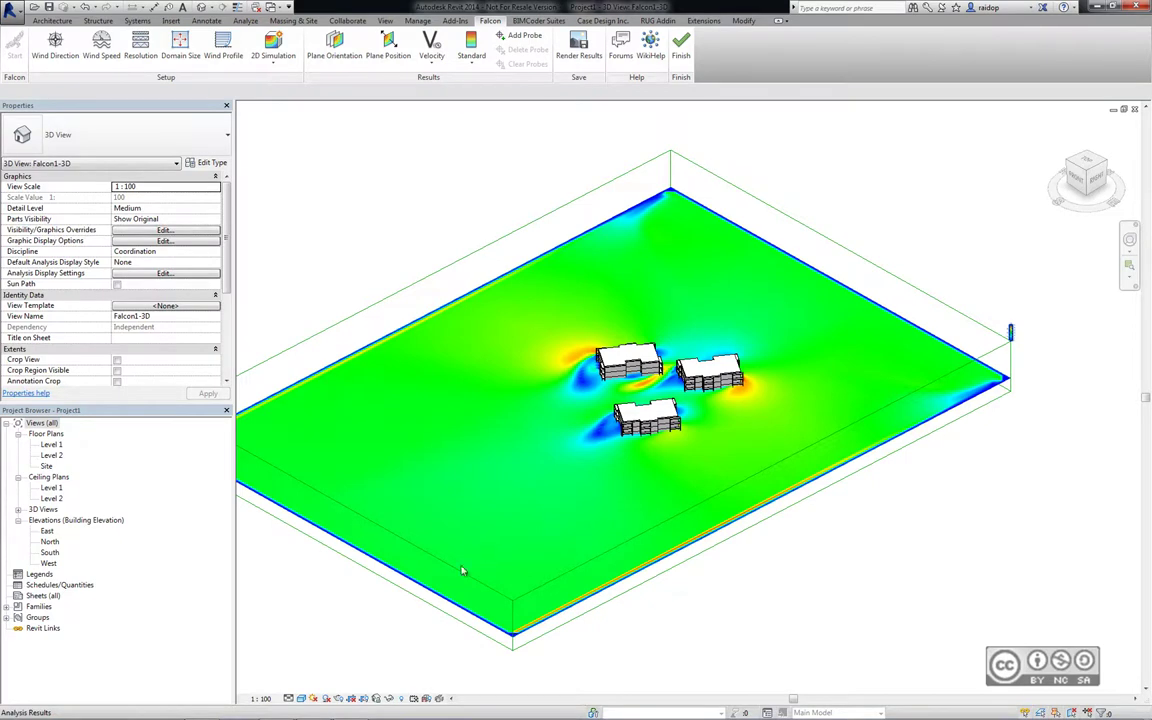
{"action": "left_click", "coordinate": [259, 699]}
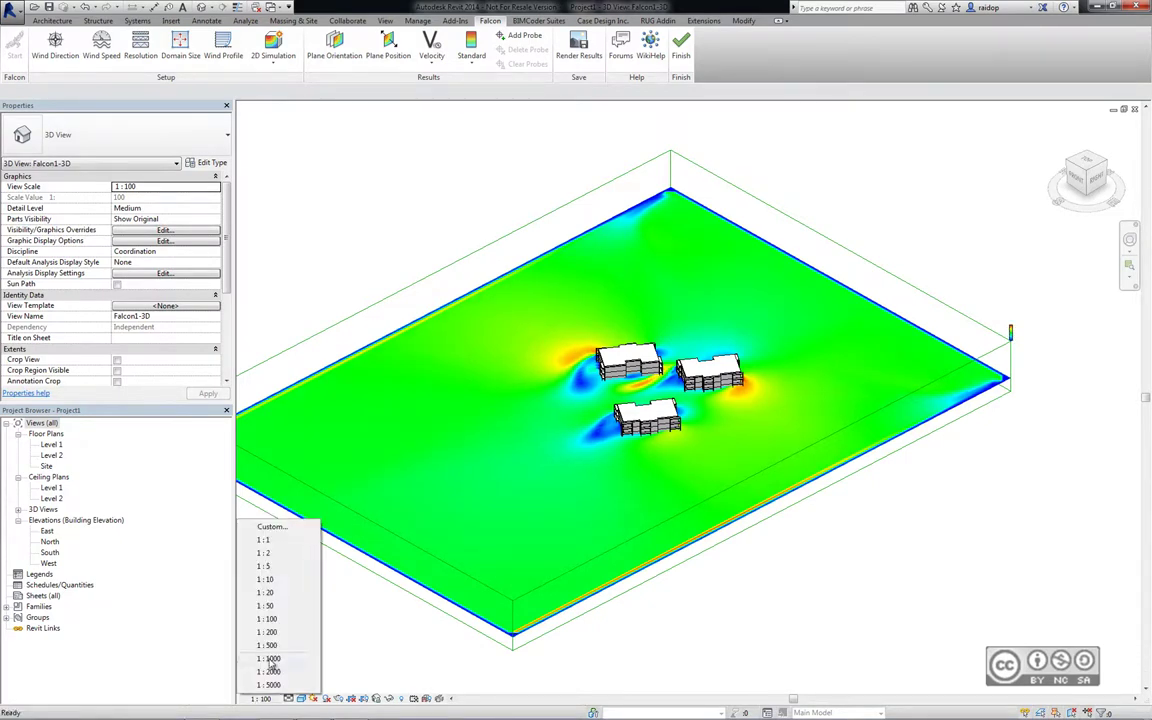
Step: Set the view scale to 1:1000 and fit the analysis domain and velocity legend in view
{"action": "left_click", "coordinate": [269, 660]}
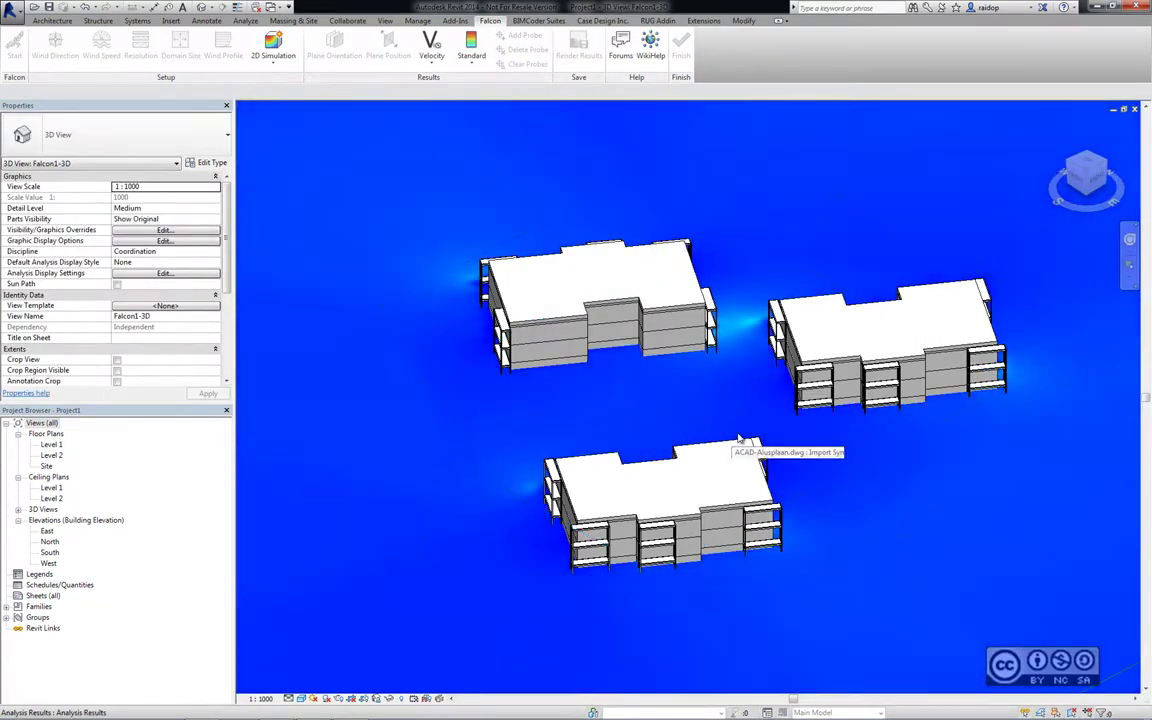
{"action": "middle_click", "coordinate": [735, 374]}
{"action": "middle_click_drag", "start_coordinate": [735, 374], "coordinate": [704, 370]}
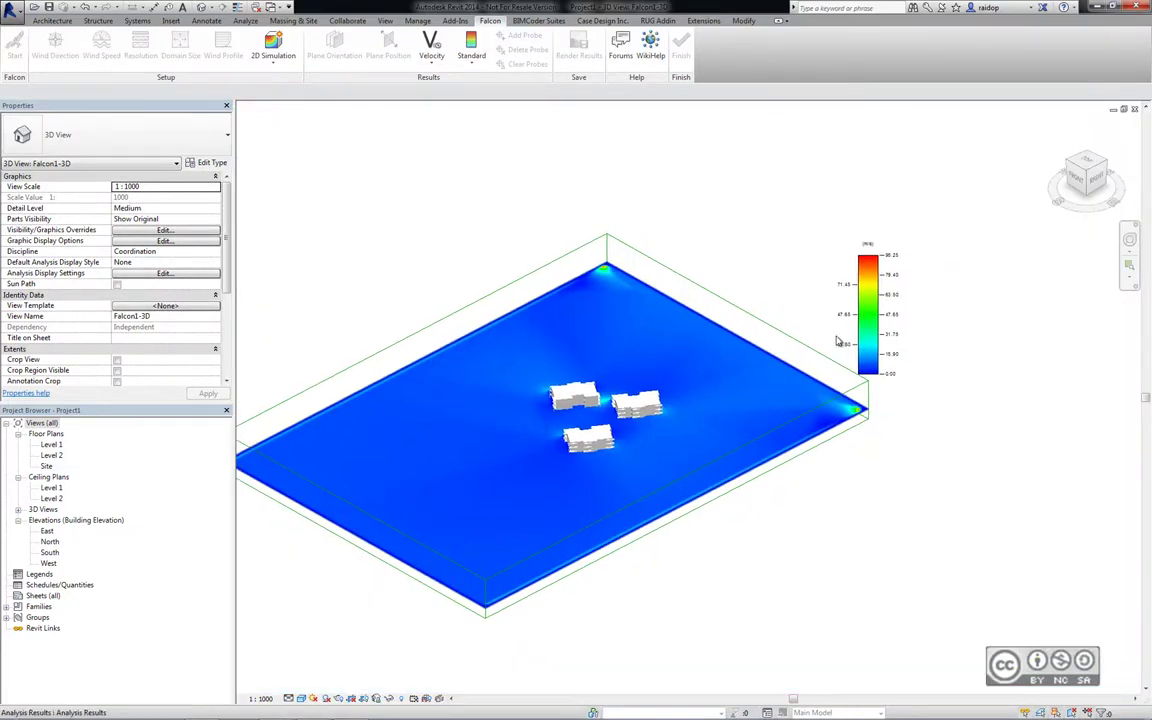
{"action": "scroll", "coordinate": [635, 380], "scroll_direction": "up", "scroll_amount": 1}
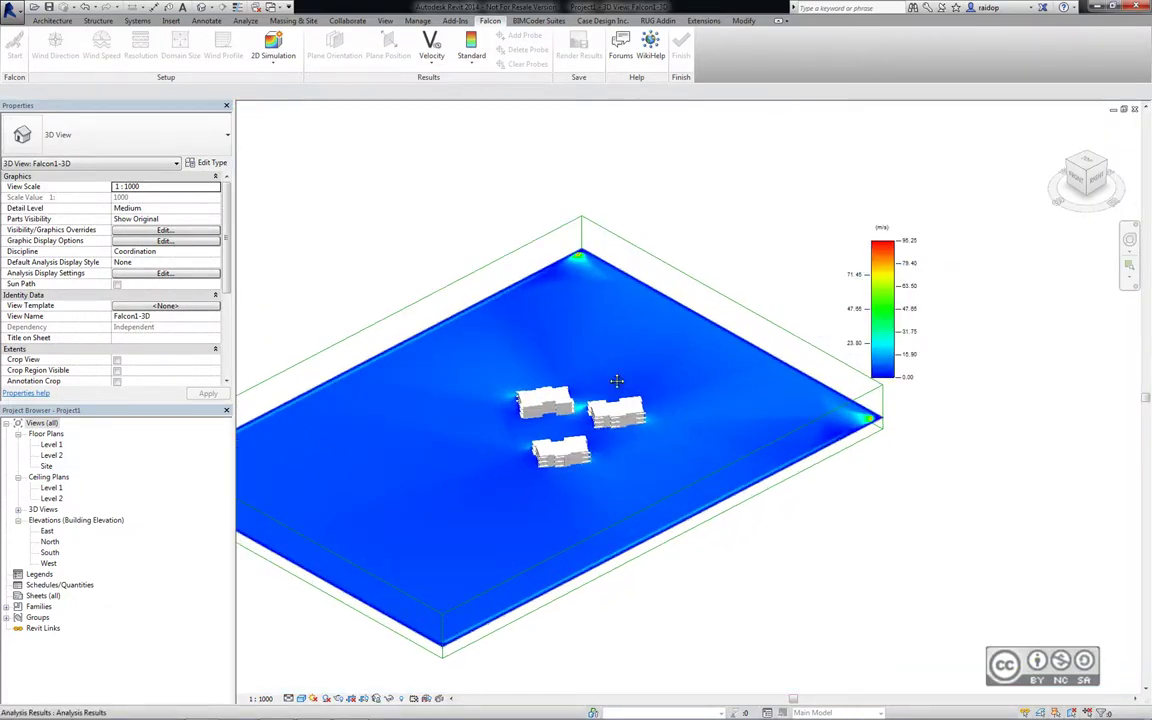
{"action": "middle_click_drag", "start_coordinate": [617, 386], "coordinate": [674, 375]}
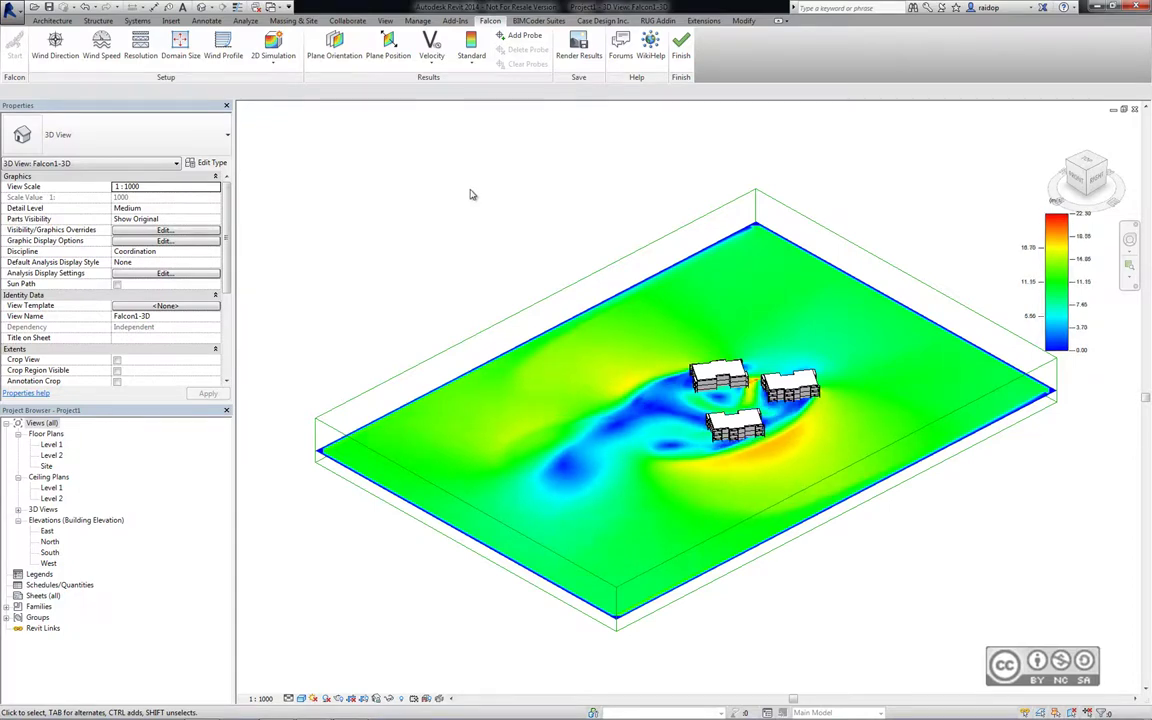
Step: Turn the Falcon wind direction to about 337.86° and recompute the flow
{"action": "left_click", "coordinate": [57, 48]}
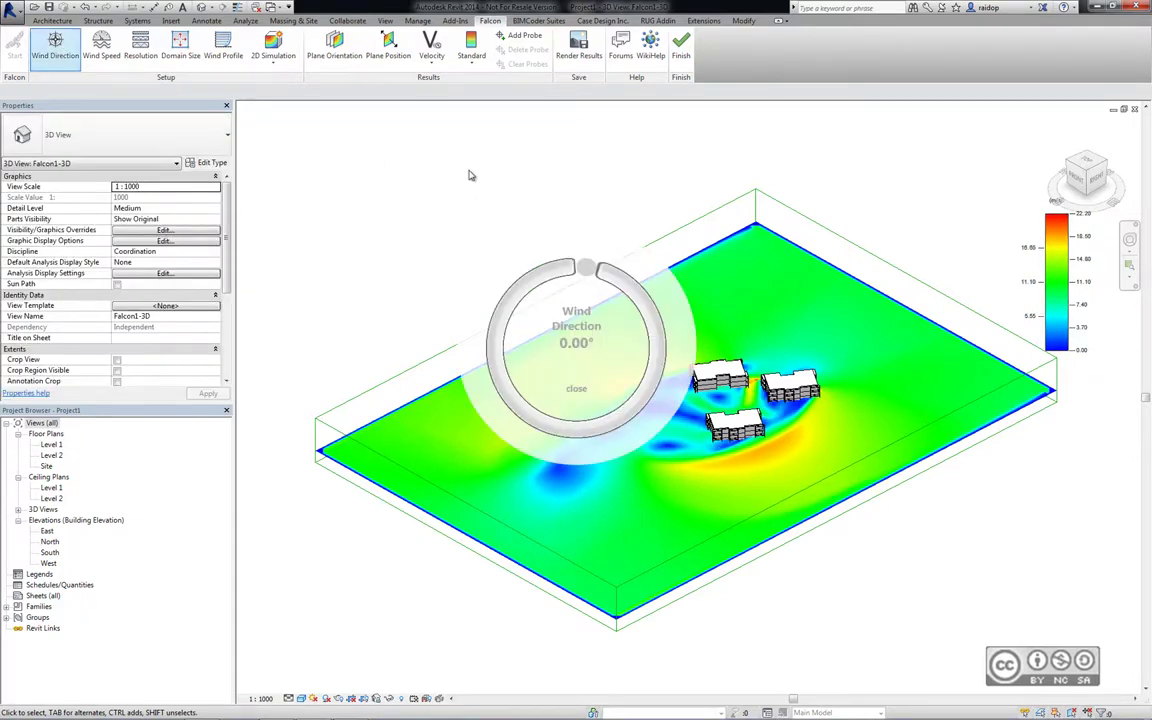
{"action": "left_click", "coordinate": [586, 268]}
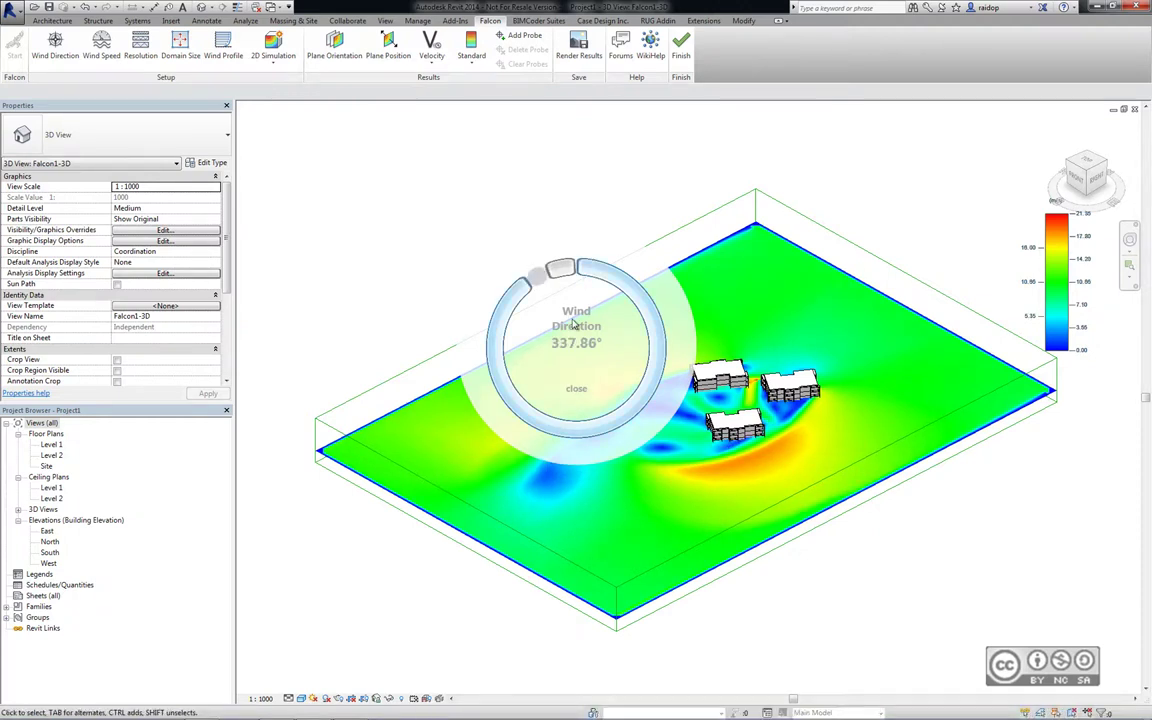
{"action": "left_click", "coordinate": [575, 391]}
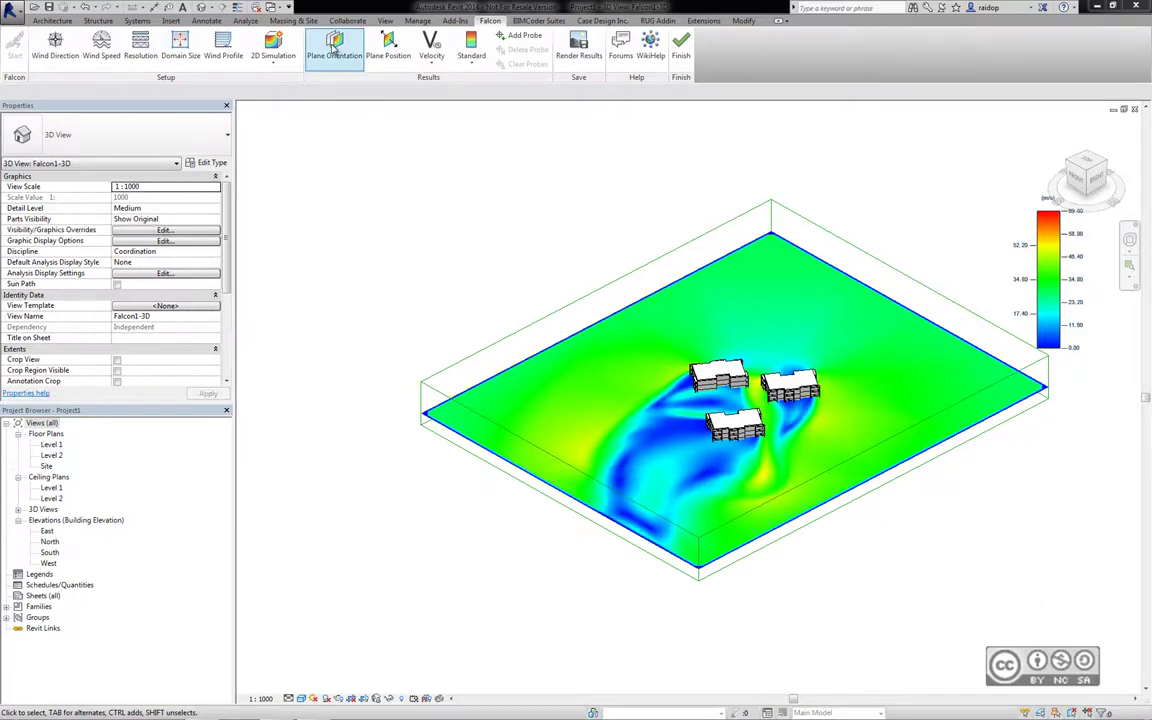
Step: Switch the velocity result plane to a horizontal orientation across the domain
{"action": "left_click", "coordinate": [335, 57]}
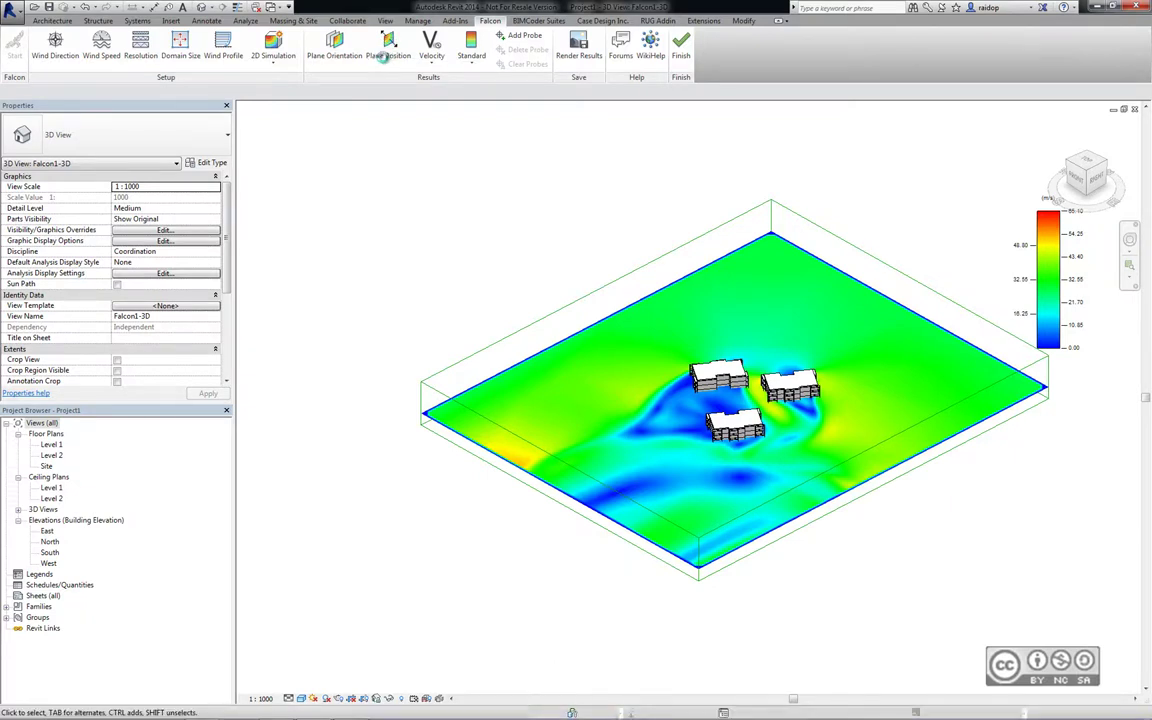
Step: Move the horizontal velocity plane to position 7683
{"action": "left_click", "coordinate": [389, 44]}
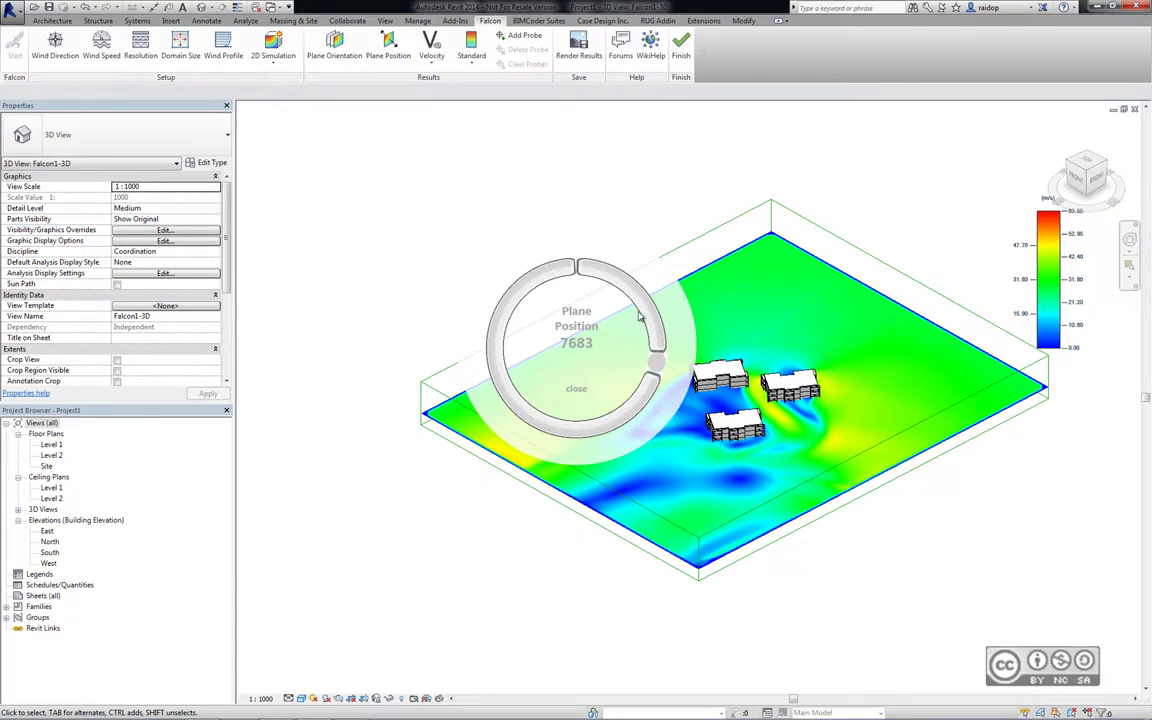
{"action": "left_click", "coordinate": [590, 387]}
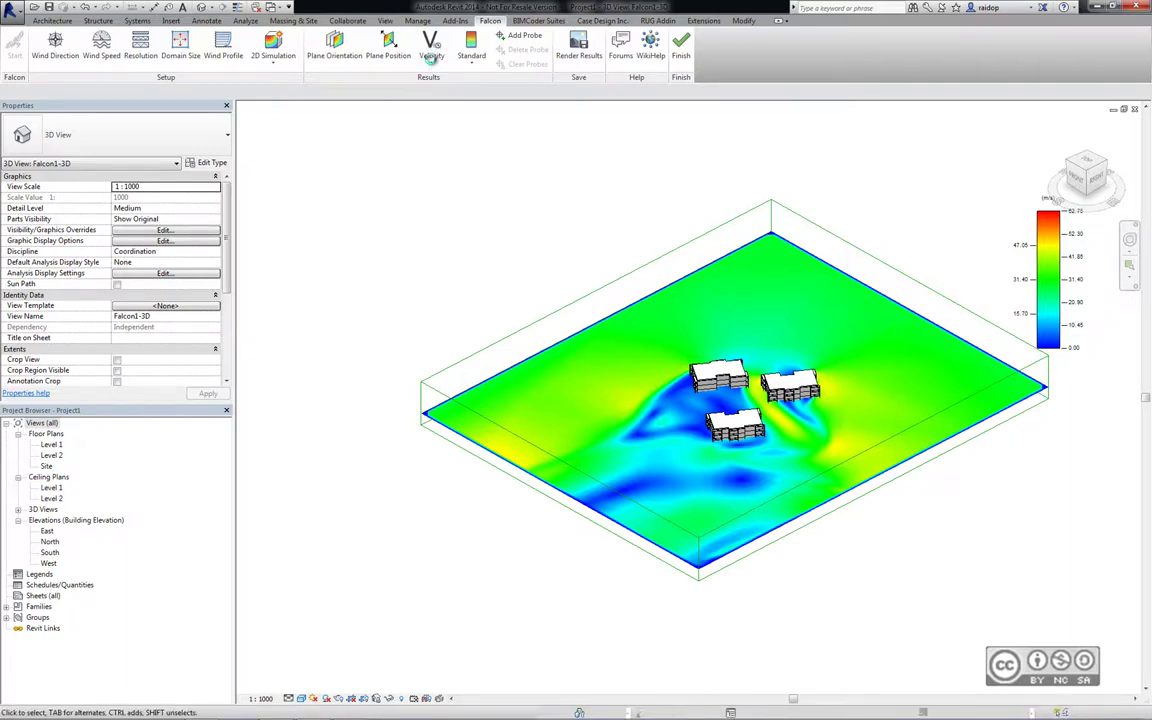
Step: Keep Velocity as the plotted result and bring up the Standard colour-scheme choices
{"action": "left_click", "coordinate": [431, 58]}
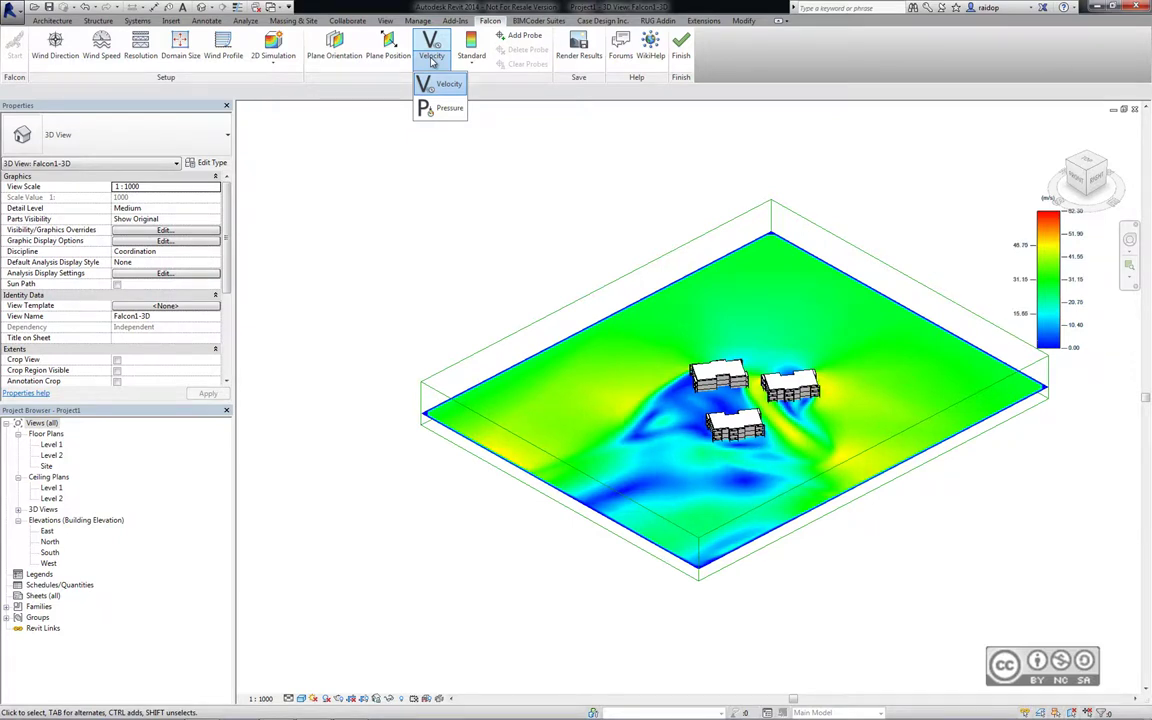
{"action": "left_click", "coordinate": [430, 63]}
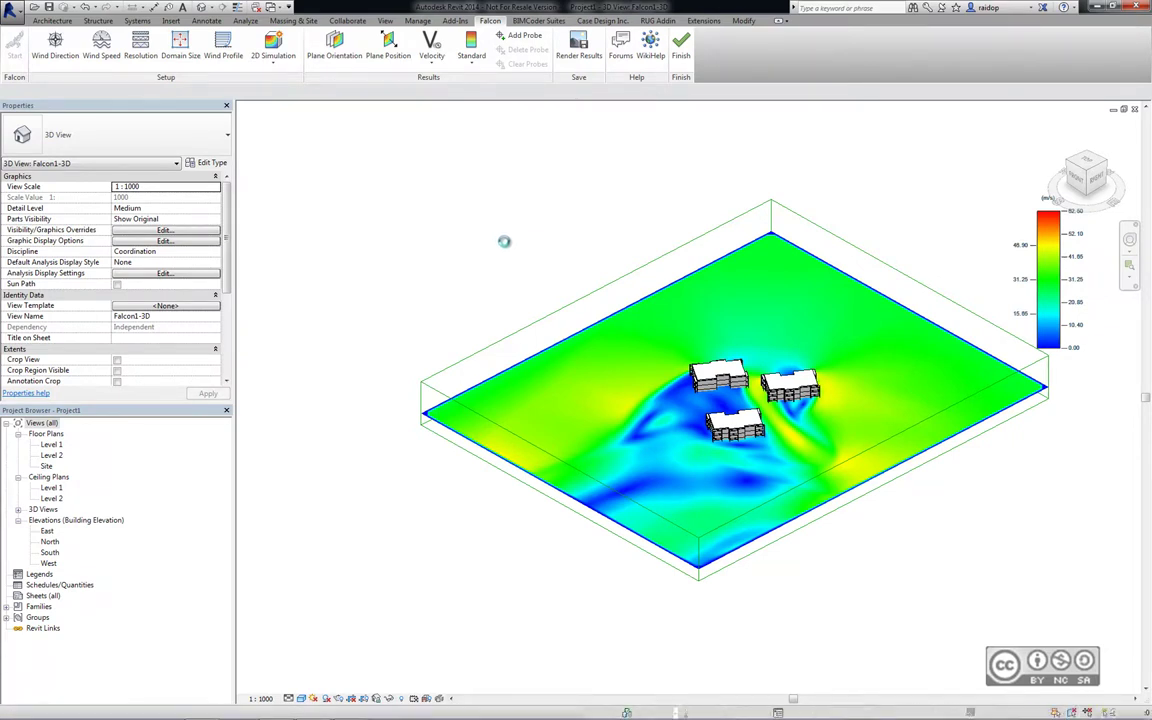
{"action": "left_click", "coordinate": [471, 58]}
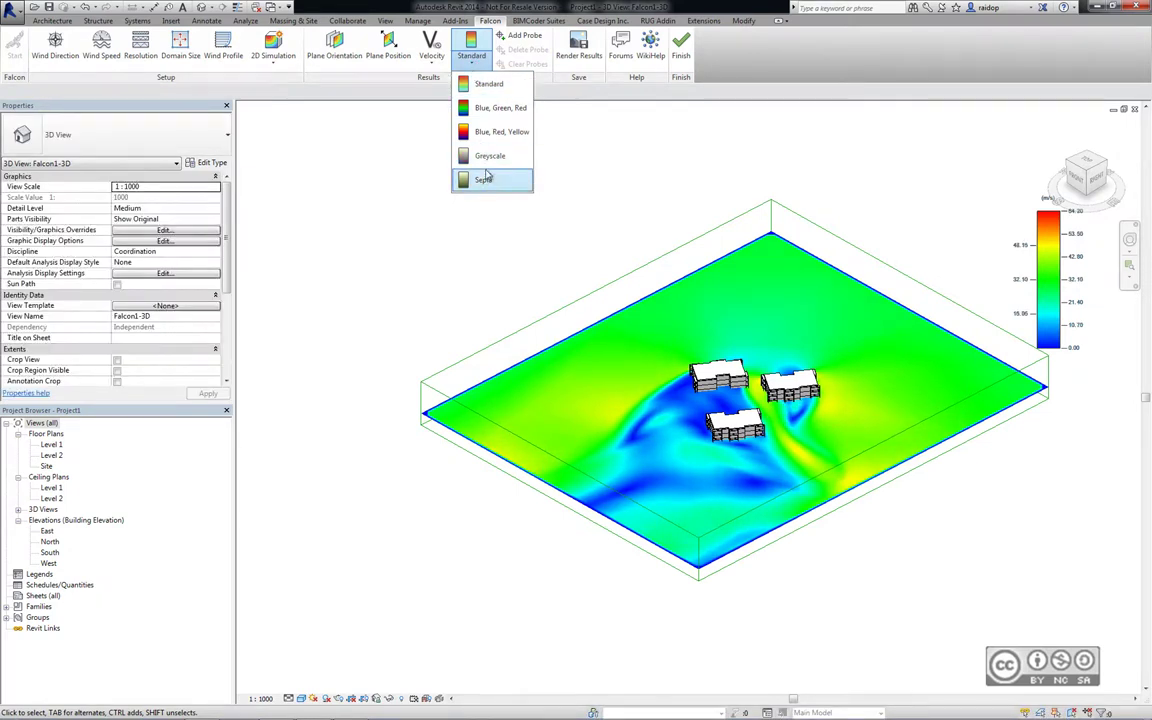
Step: Zoom in on the three buildings, ready for wind-speed probes
{"action": "scroll", "coordinate": [762, 362], "scroll_direction": "up", "scroll_amount": 2}
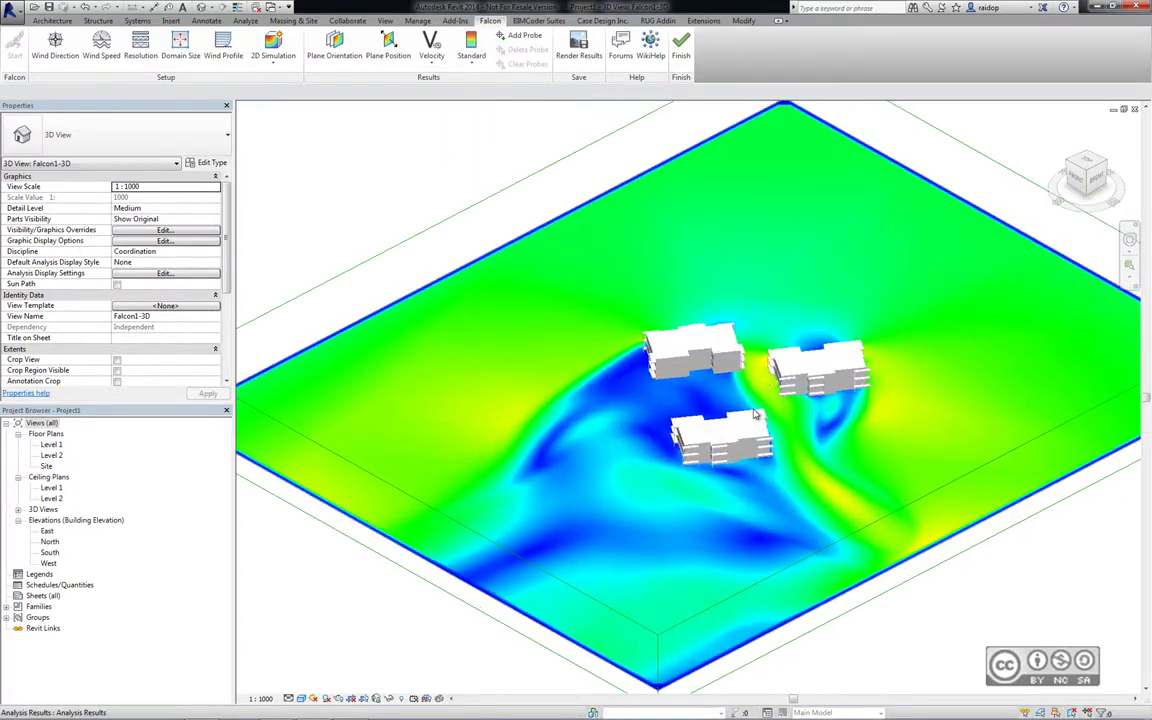
{"action": "scroll", "coordinate": [762, 362], "scroll_direction": "up", "scroll_amount": 2}
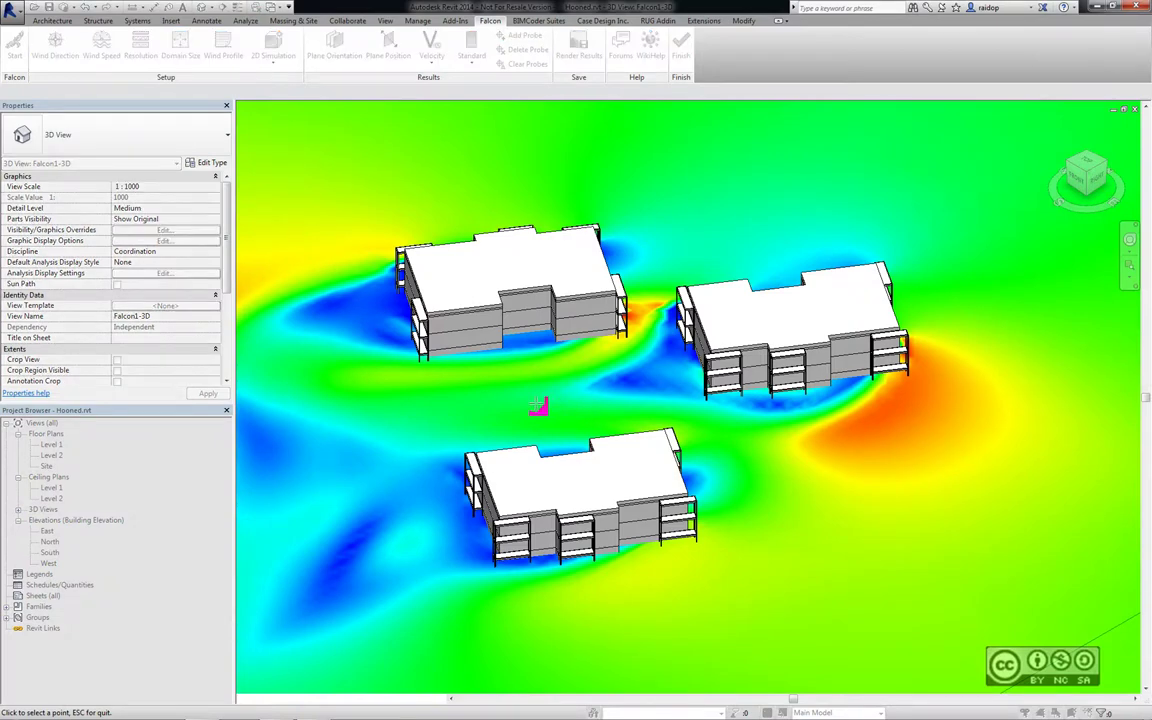
Step: Place wind-speed probes between the buildings and east of the lower one, then view the whole site
{"action": "key", "text": "Escape"}
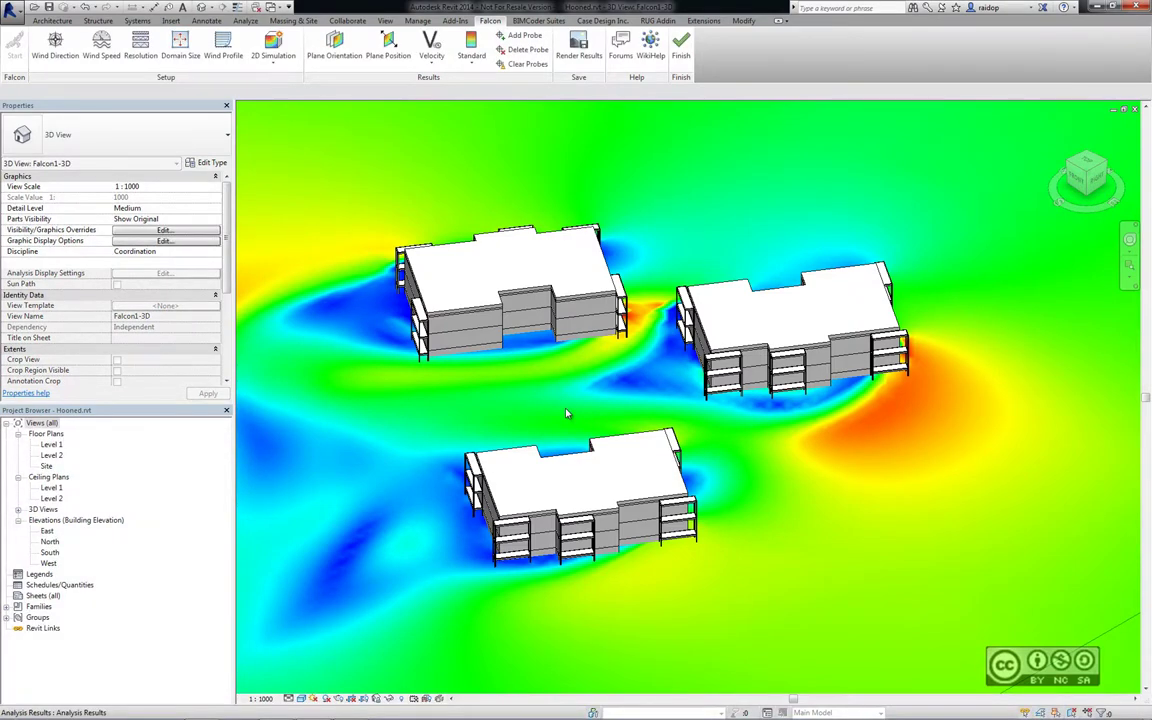
{"action": "left_click", "coordinate": [572, 410]}
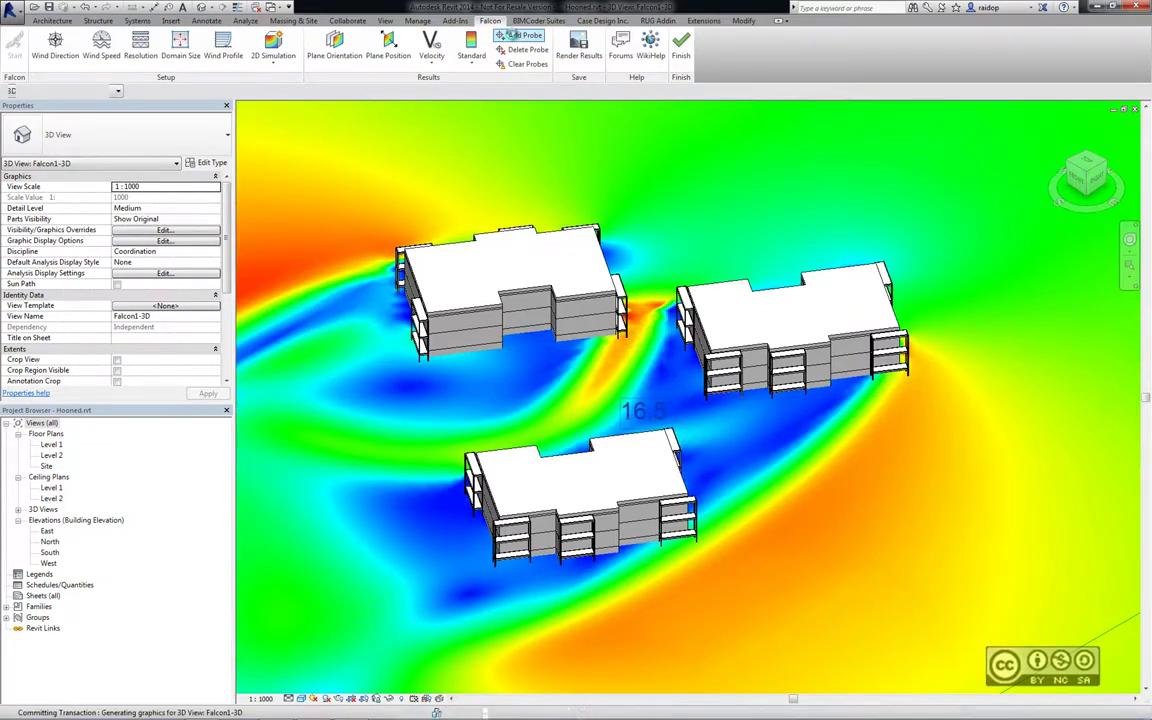
{"action": "left_click", "coordinate": [524, 36]}
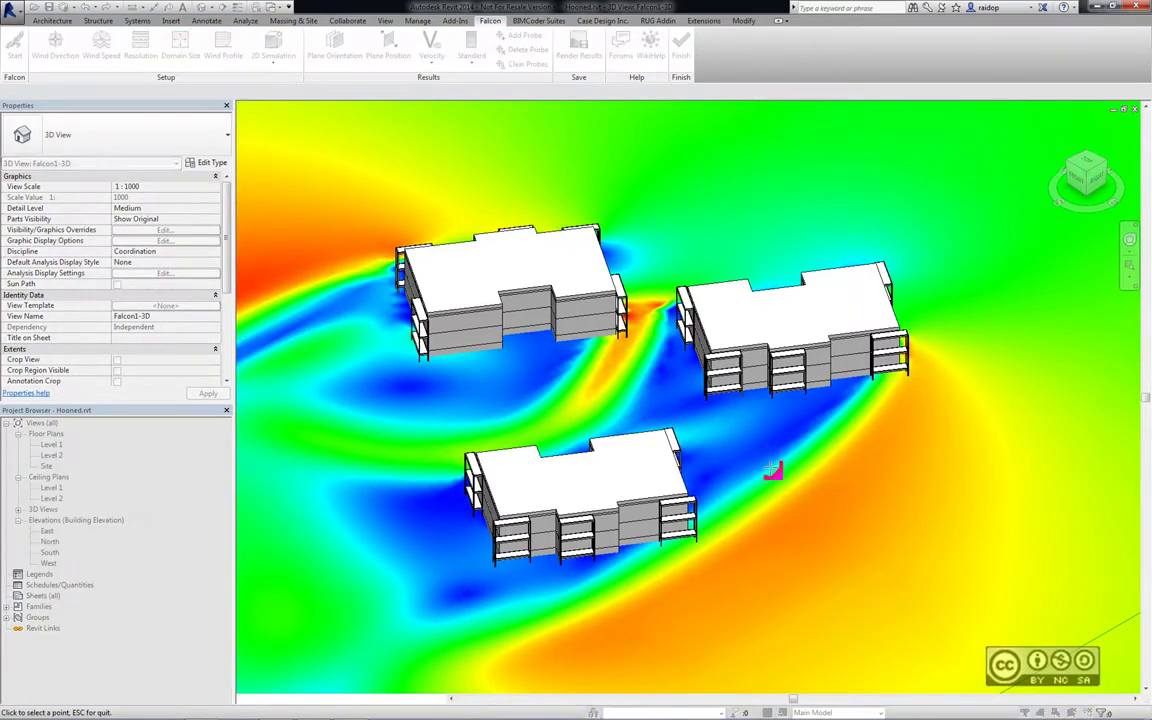
{"action": "left_click", "coordinate": [773, 472]}
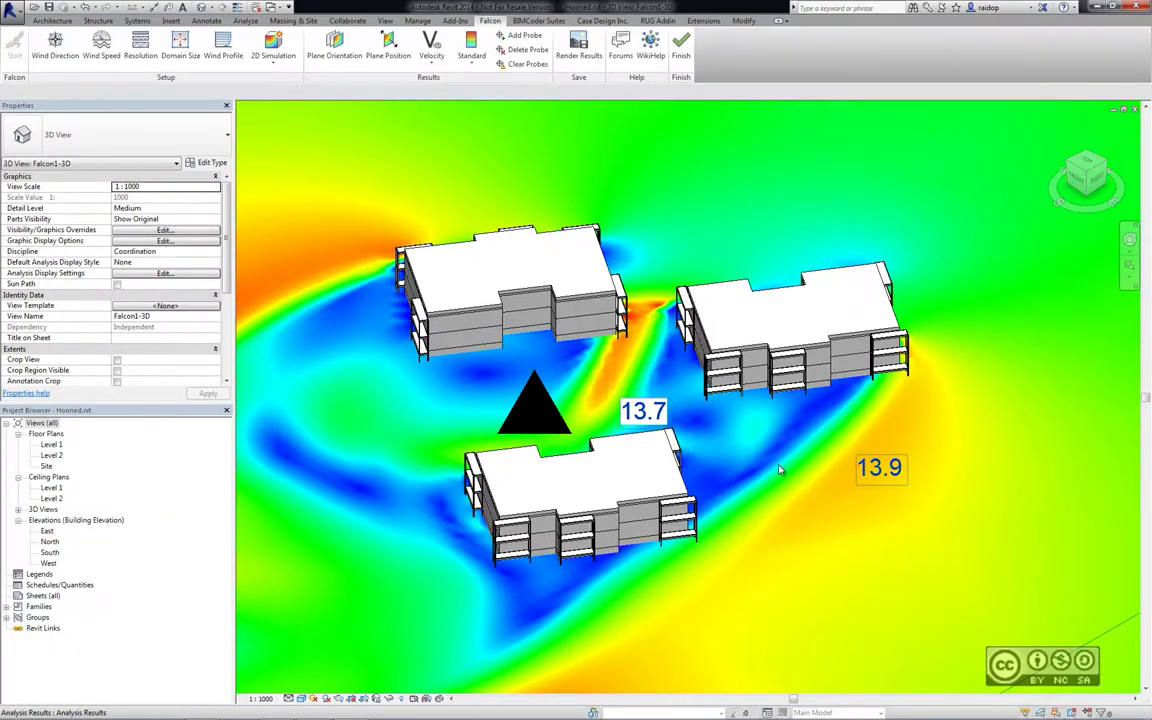
{"action": "scroll", "coordinate": [779, 471], "scroll_direction": "down", "scroll_amount": 2}
{"action": "scroll", "coordinate": [779, 470], "scroll_direction": "down", "scroll_amount": 2}
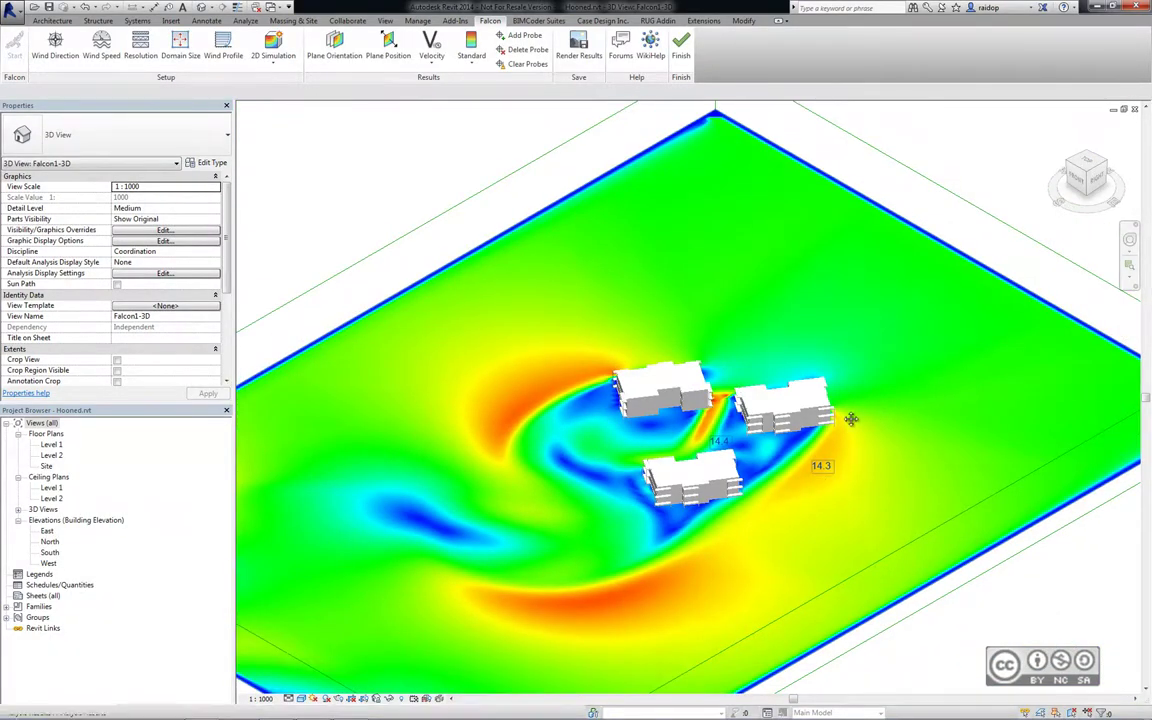
{"action": "middle_click_drag", "start_coordinate": [848, 418], "coordinate": [715, 420]}
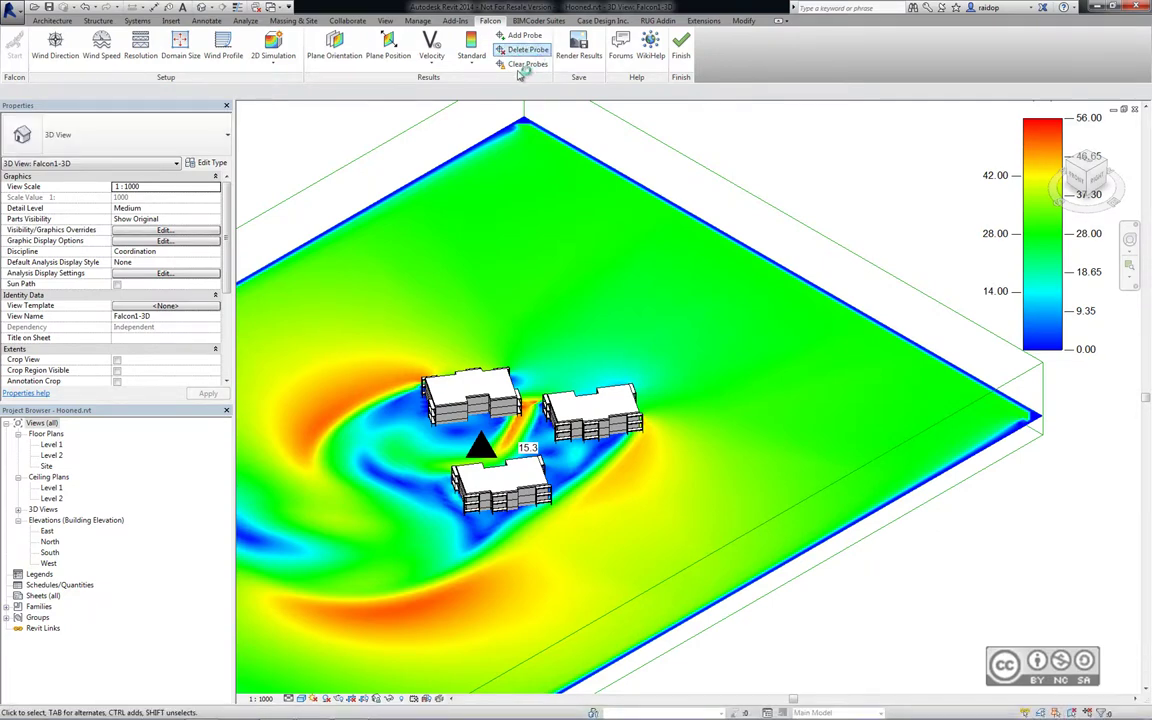
{"action": "left_click", "coordinate": [525, 68]}
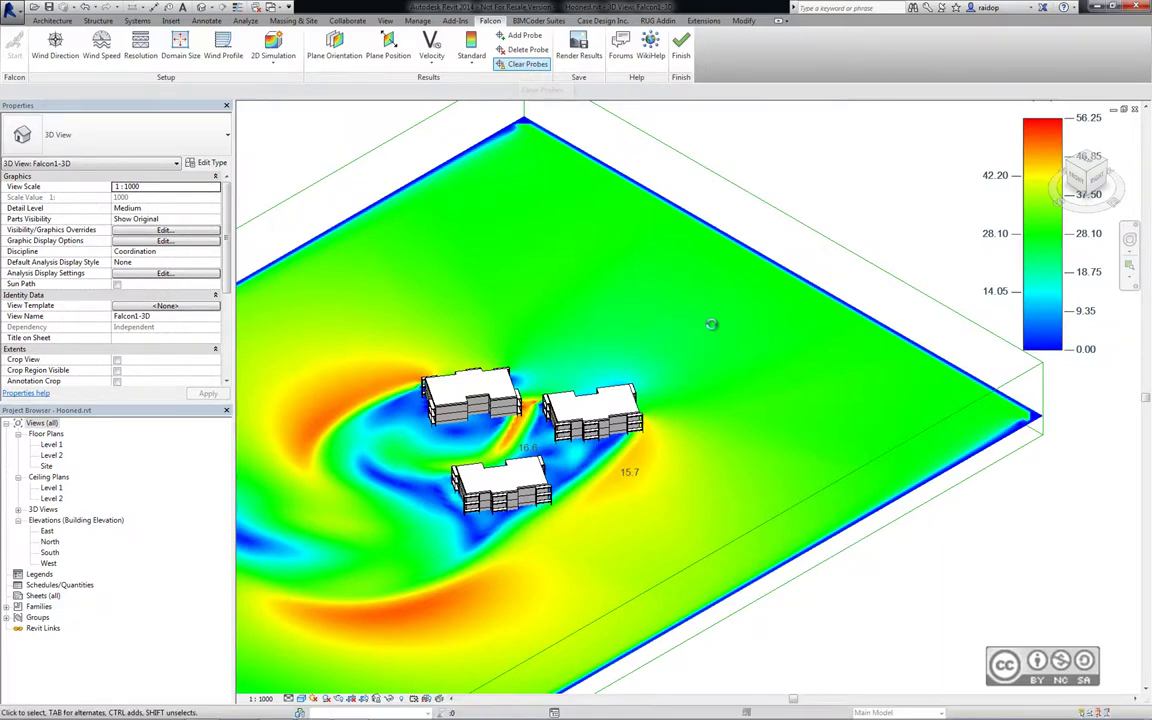
{"action": "middle_click_drag", "start_coordinate": [417, 271], "coordinate": [600, 256]}
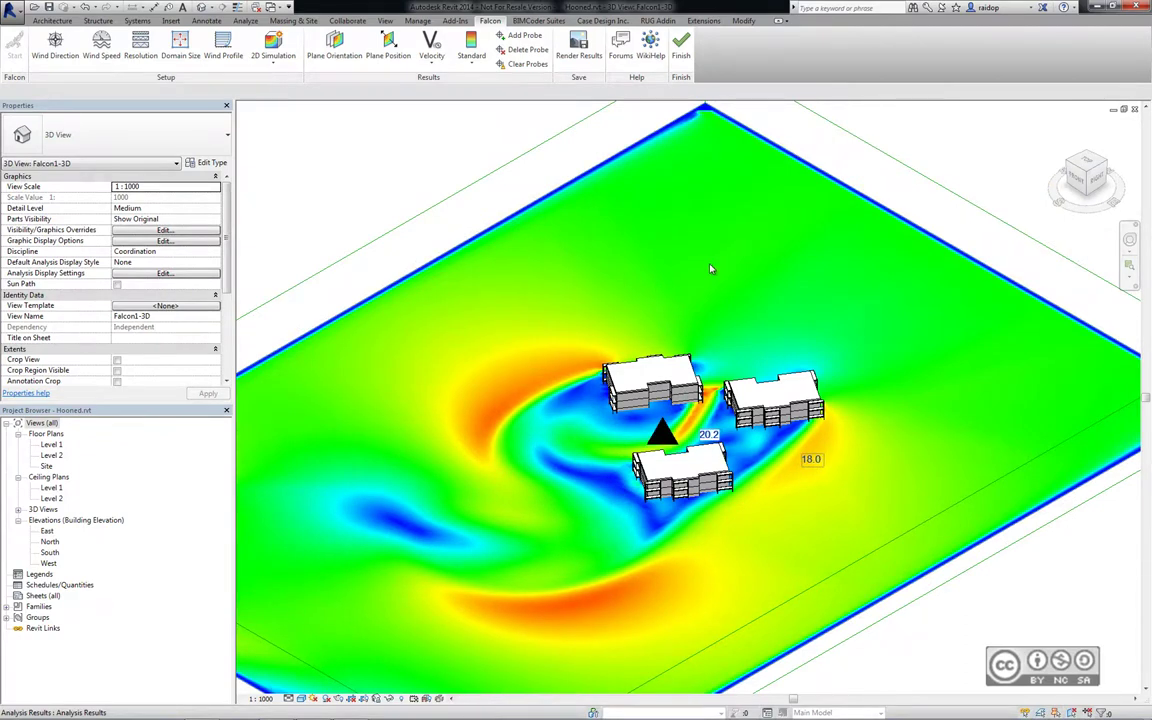
Step: Save the current wind plot as a rendering and finish the Falcon analysis
{"action": "left_click", "coordinate": [581, 57]}
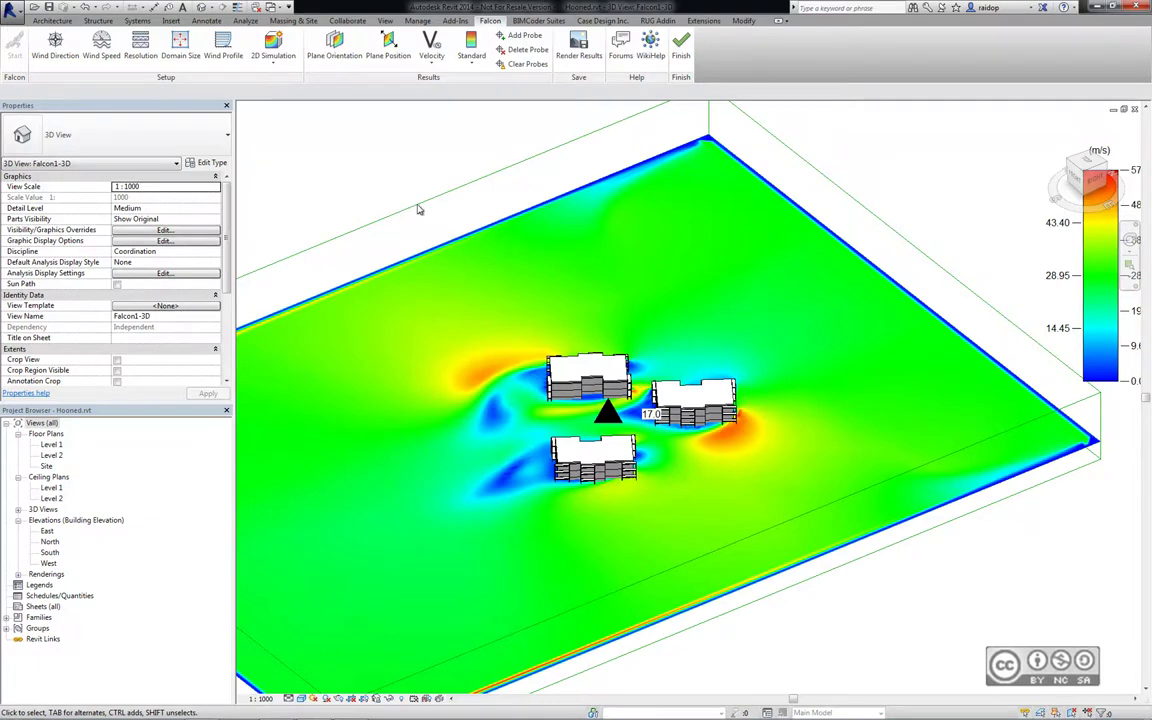
{"action": "left_click", "coordinate": [681, 42]}
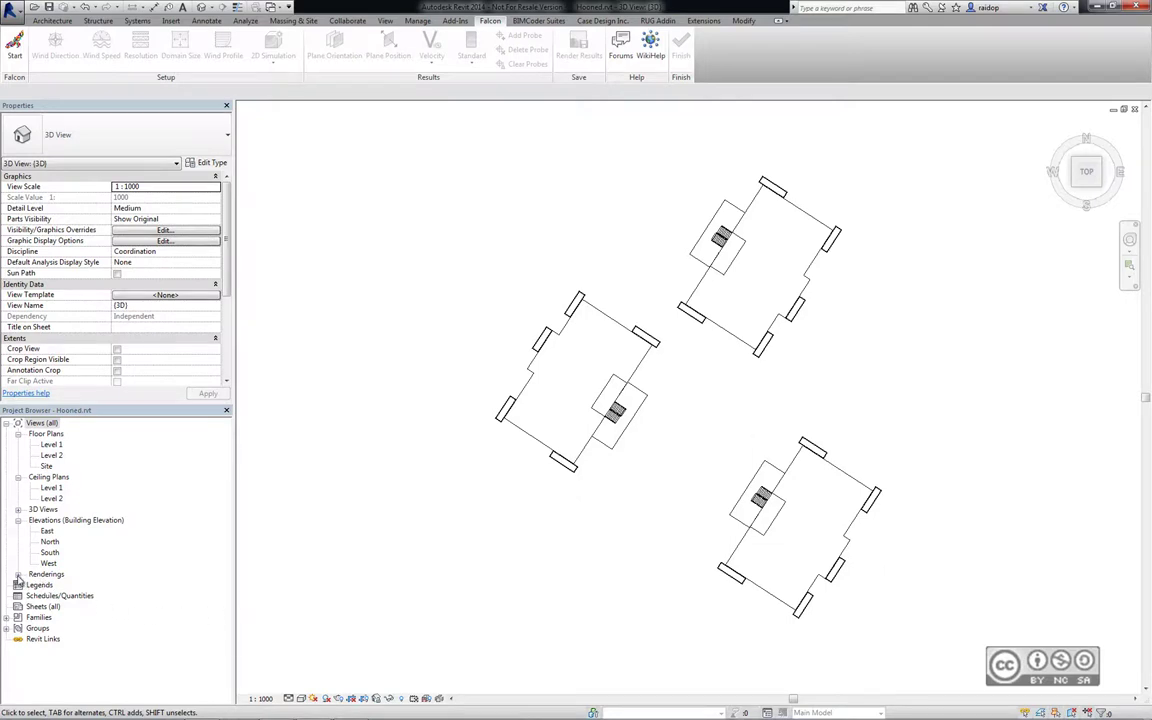
Step: Inspect the saved Falcon1 rendering from Renderings, then open the Level 1 floor plan
{"action": "left_click", "coordinate": [18, 575]}
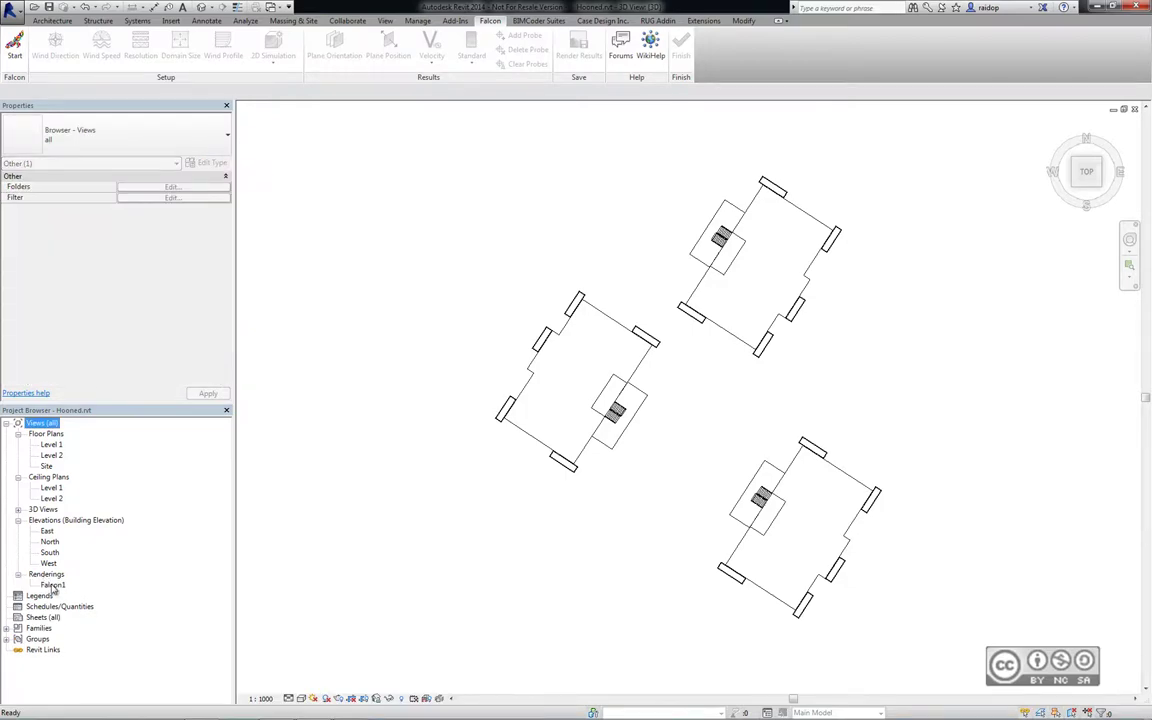
{"action": "double_click", "coordinate": [52, 586]}
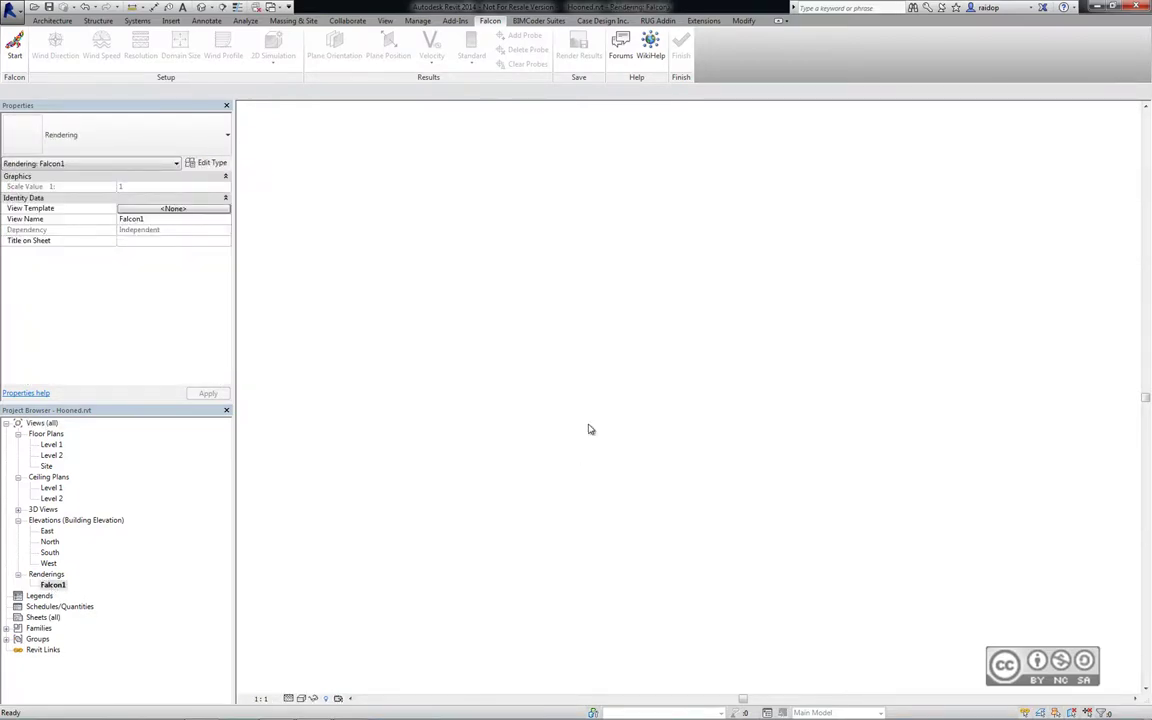
{"action": "scroll", "coordinate": [588, 429], "scroll_direction": "up", "scroll_amount": 2}
{"action": "scroll", "coordinate": [585, 415], "scroll_direction": "up", "scroll_amount": 2}
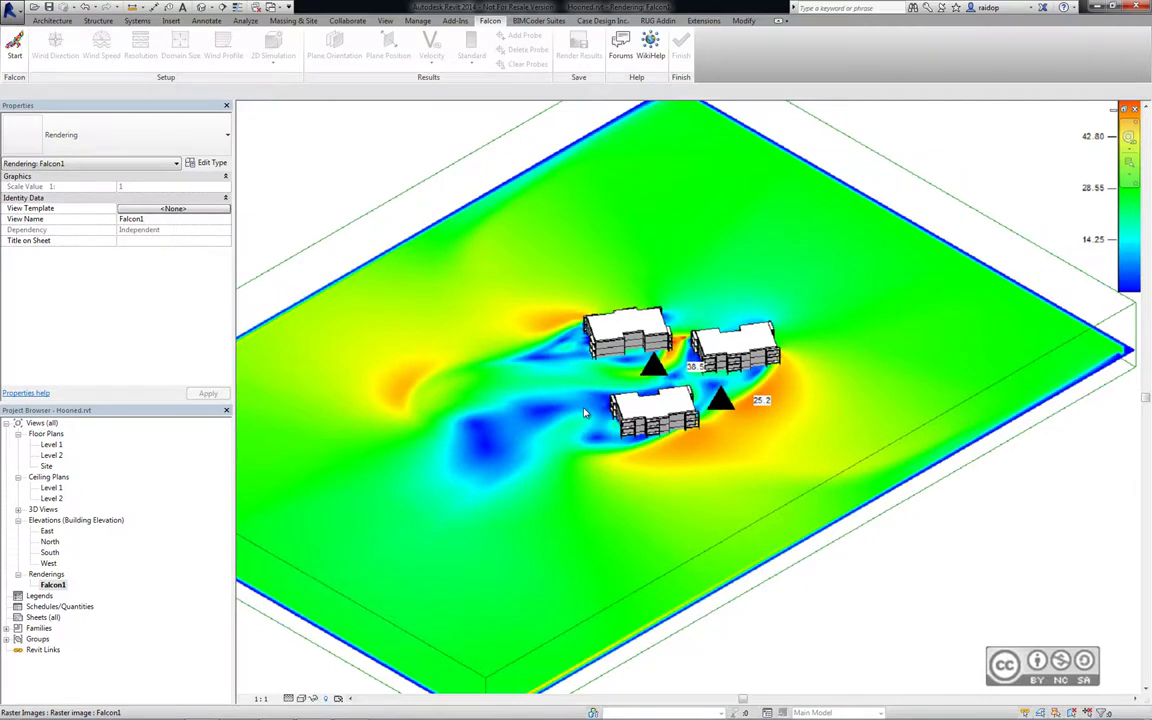
{"action": "scroll", "coordinate": [583, 411], "scroll_direction": "up", "scroll_amount": 1}
{"action": "scroll", "coordinate": [590, 410], "scroll_direction": "up", "scroll_amount": 1}
{"action": "scroll", "coordinate": [640, 405], "scroll_direction": "down", "scroll_amount": 1}
{"action": "scroll", "coordinate": [690, 403], "scroll_direction": "down", "scroll_amount": 2}
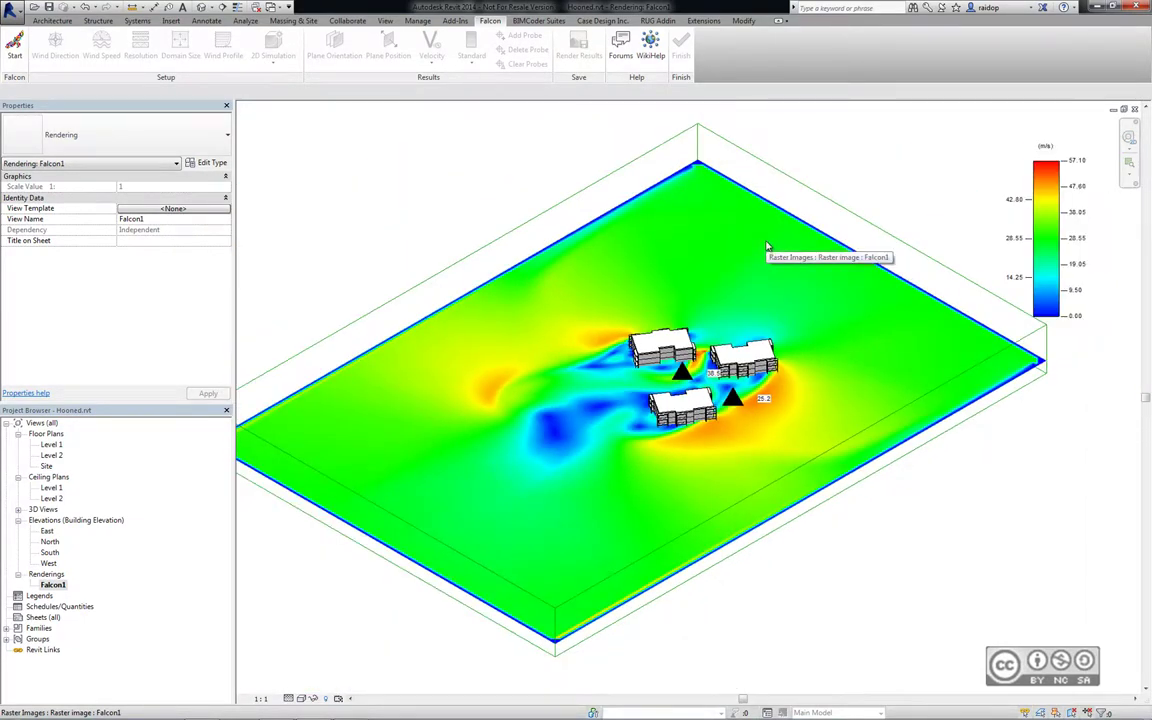
{"action": "double_click", "coordinate": [51, 444]}
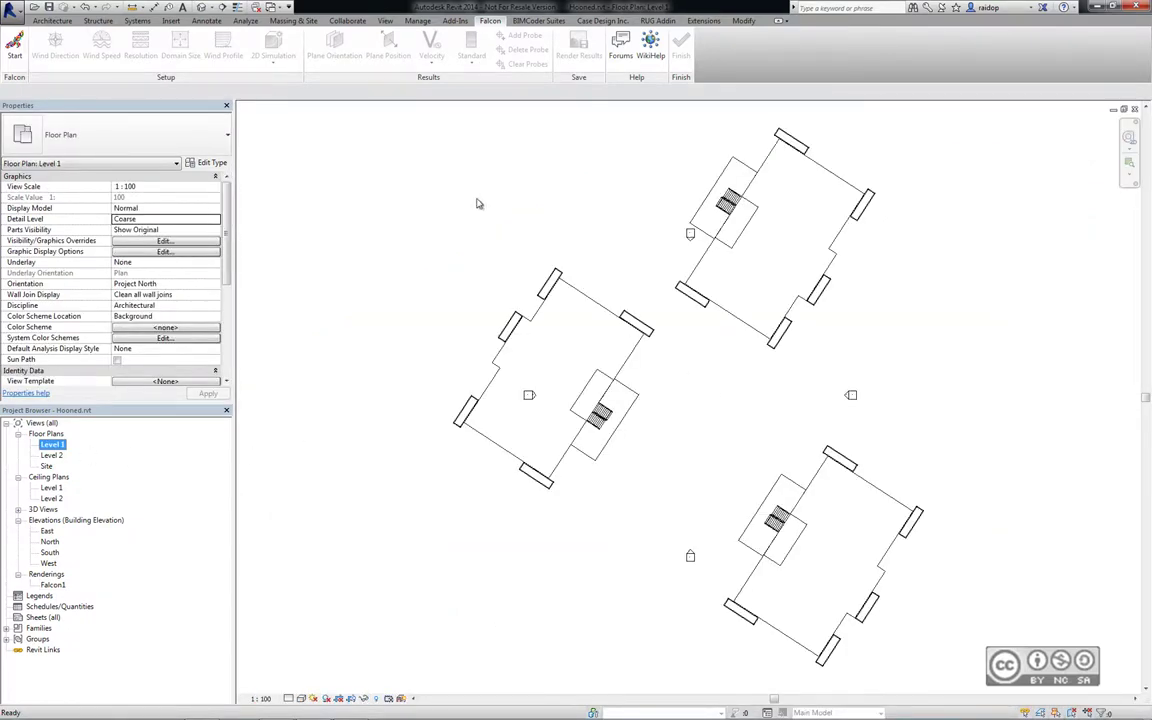
Step: Restart the Falcon wind setup and orbit to a 3D view of the buildings in the domain box
{"action": "left_click", "coordinate": [14, 42]}
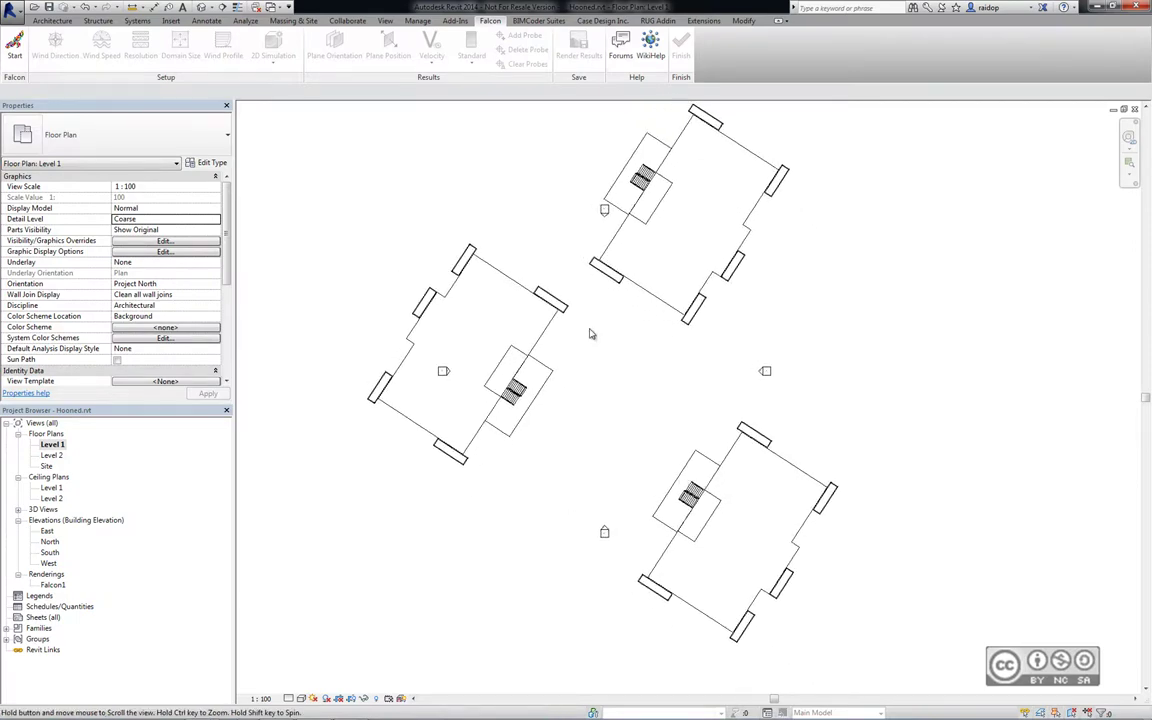
{"action": "mouse_move", "coordinate": [751, 424]}
{"action": "middle_mouse_down", "text": "shift"}
{"action": "mouse_move", "coordinate": [611, 501]}
{"action": "mouse_move", "coordinate": [560, 430]}
{"action": "middle_mouse_up", "text": "shift"}
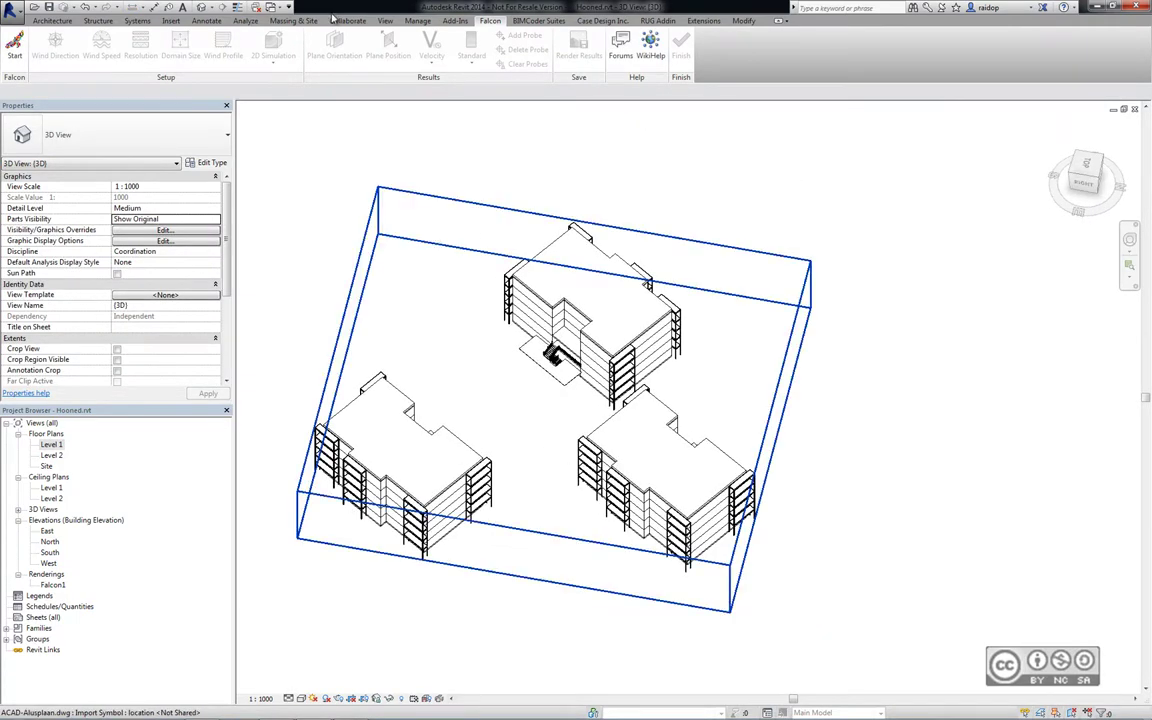
Step: Clear space to the right of the three buildings and start a new In-Place Mass
{"action": "left_click", "coordinate": [292, 21]}
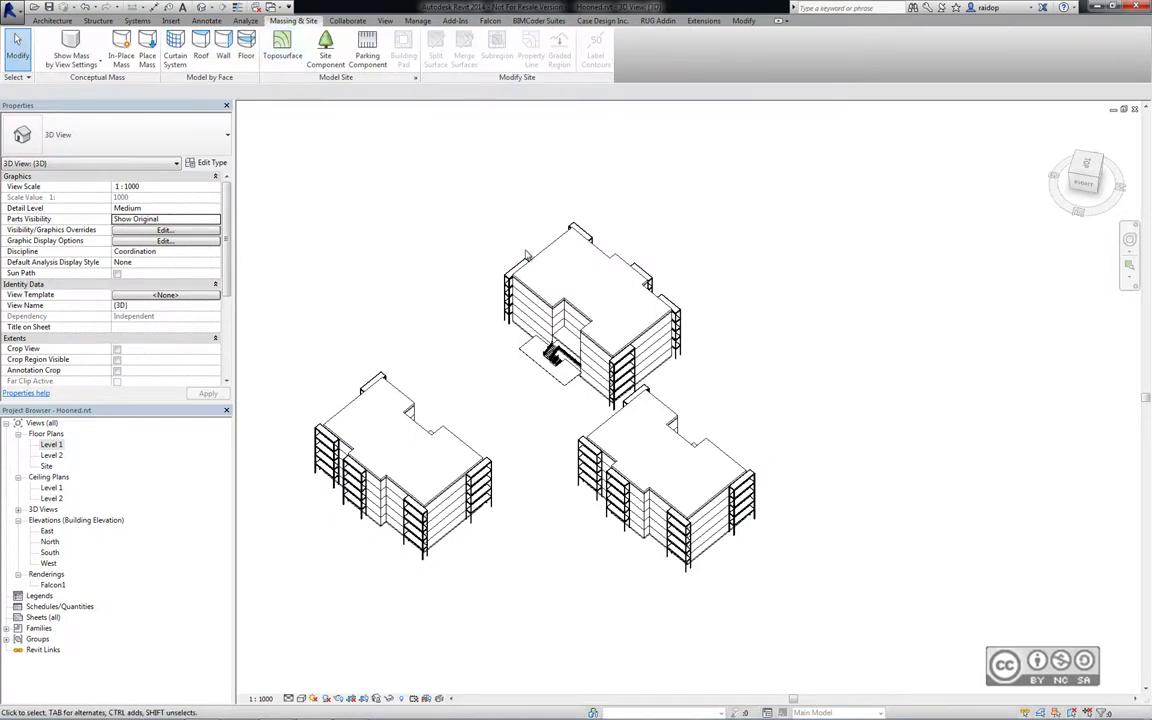
{"action": "scroll", "coordinate": [789, 252], "scroll_direction": "down", "scroll_amount": 2}
{"action": "scroll", "coordinate": [800, 252], "scroll_direction": "down", "scroll_amount": 1}
{"action": "middle_click_drag", "start_coordinate": [800, 252], "coordinate": [740, 302]}
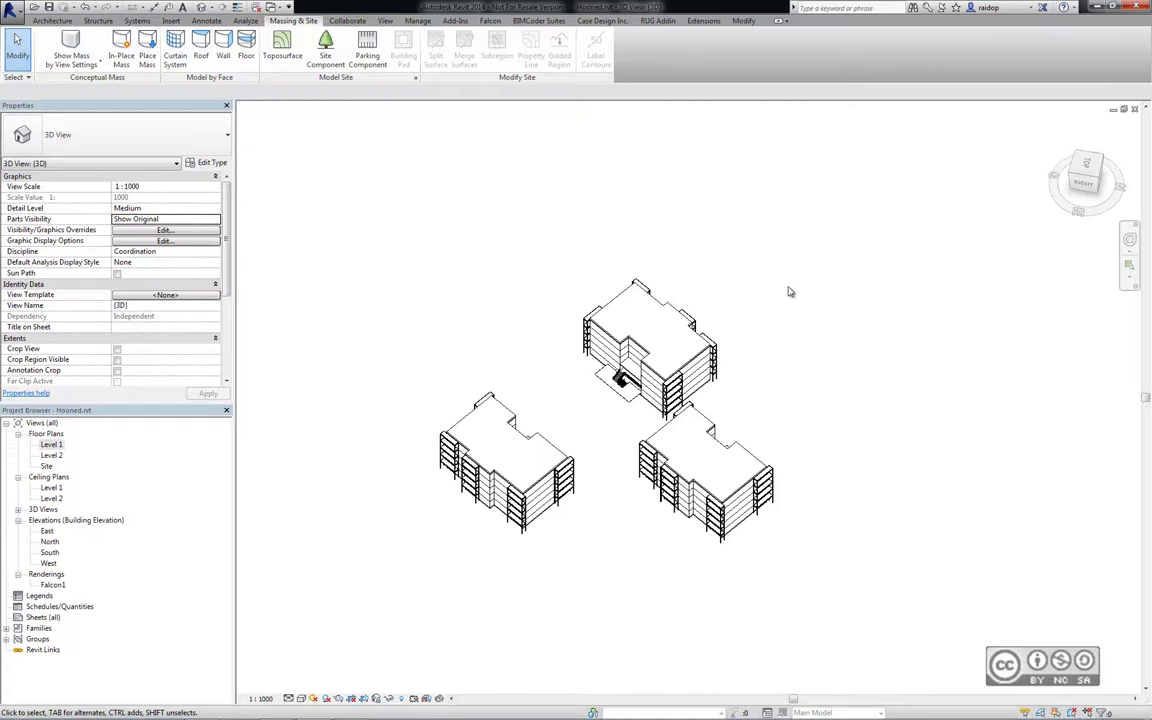
{"action": "middle_click_drag", "start_coordinate": [789, 292], "coordinate": [769, 302]}
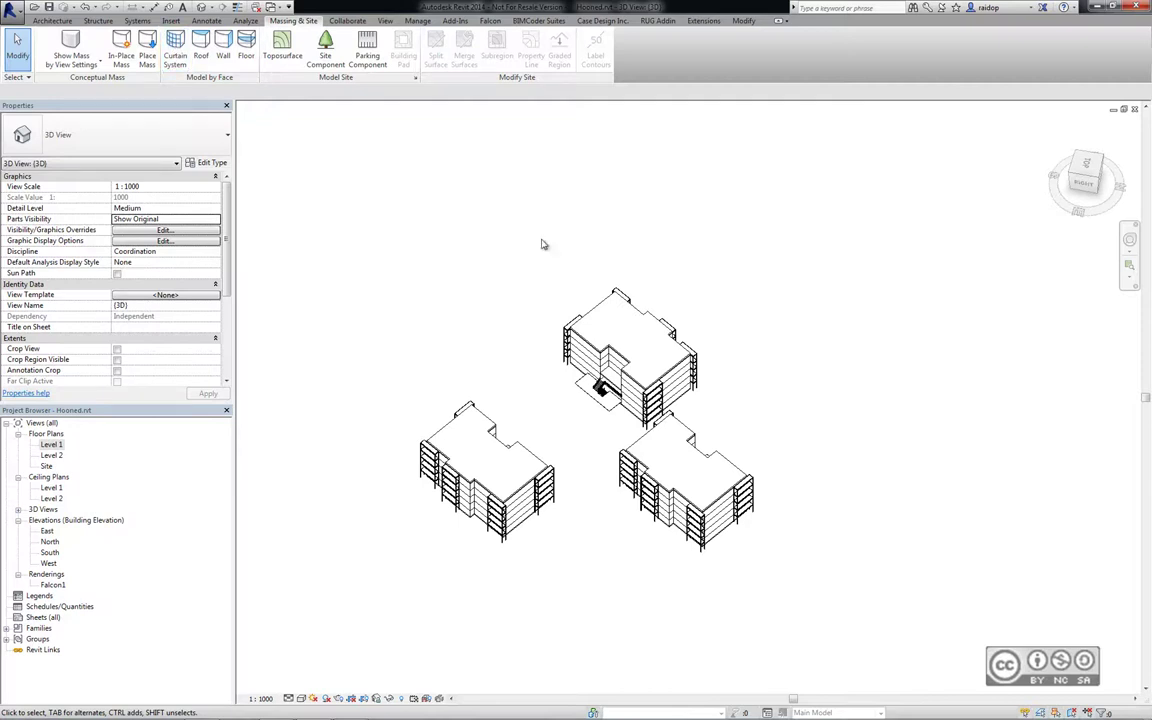
{"action": "middle_click_drag", "start_coordinate": [543, 244], "coordinate": [447, 252]}
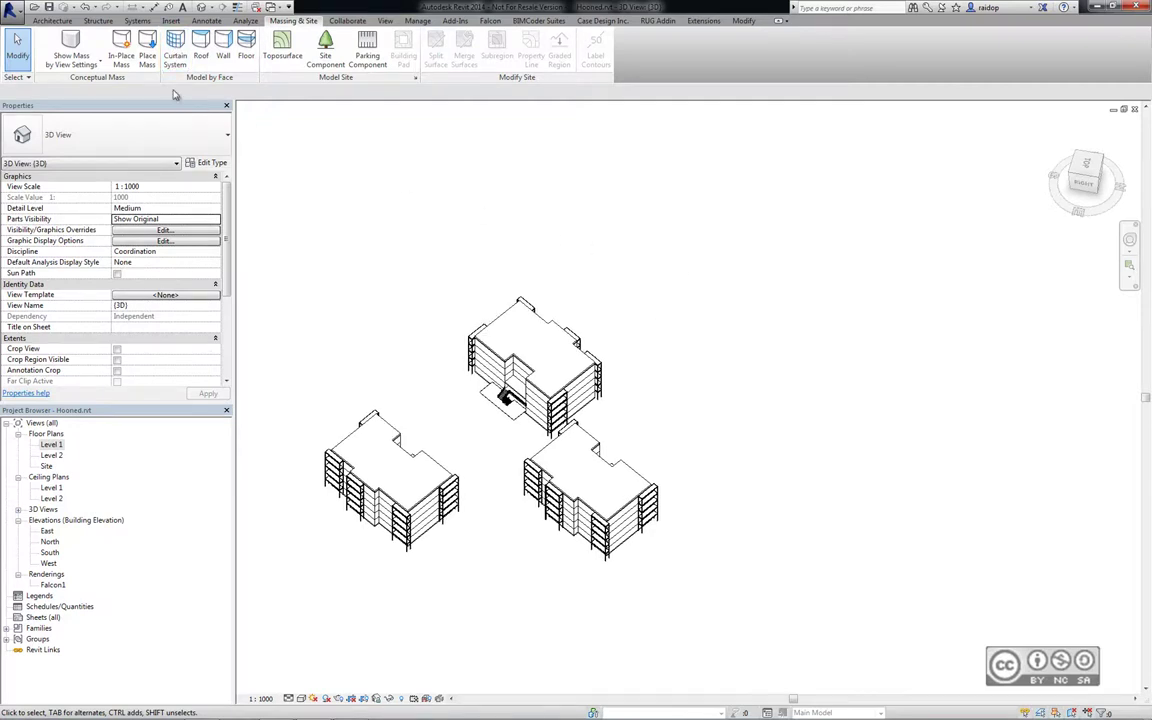
{"action": "left_click", "coordinate": [121, 48]}
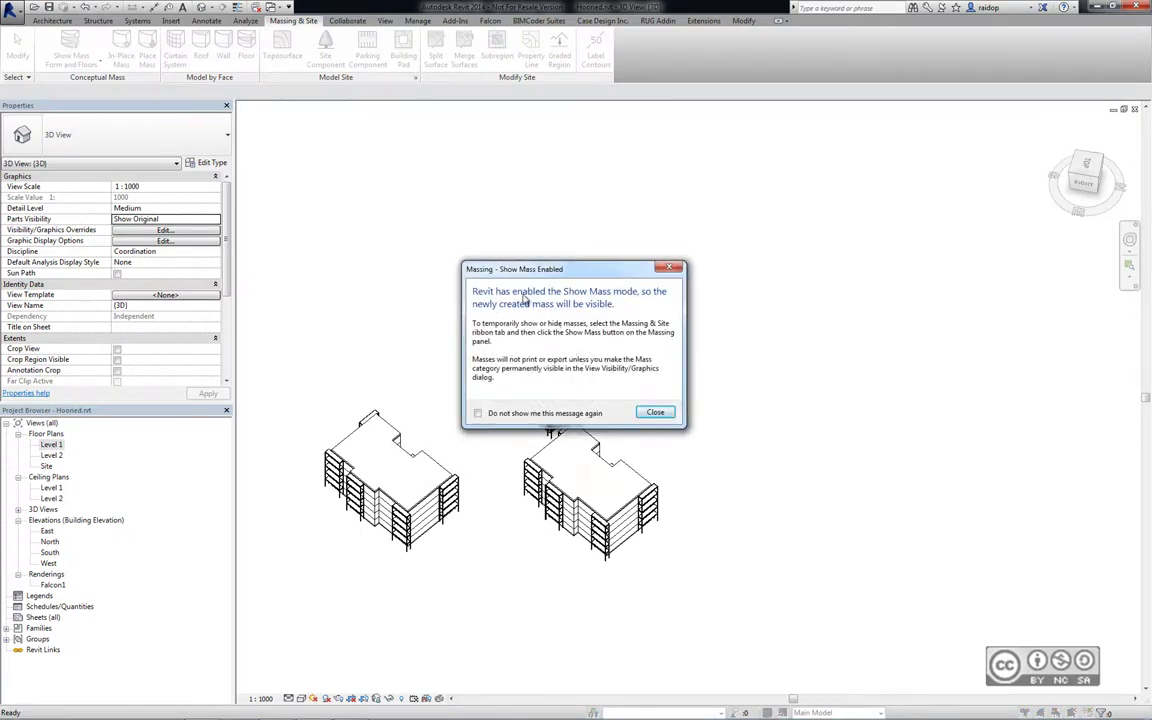
Step: Draw a rectangular footprint, extrude it into a solid, and finish the in-place mass Mass 1
{"action": "left_click", "coordinate": [655, 413]}
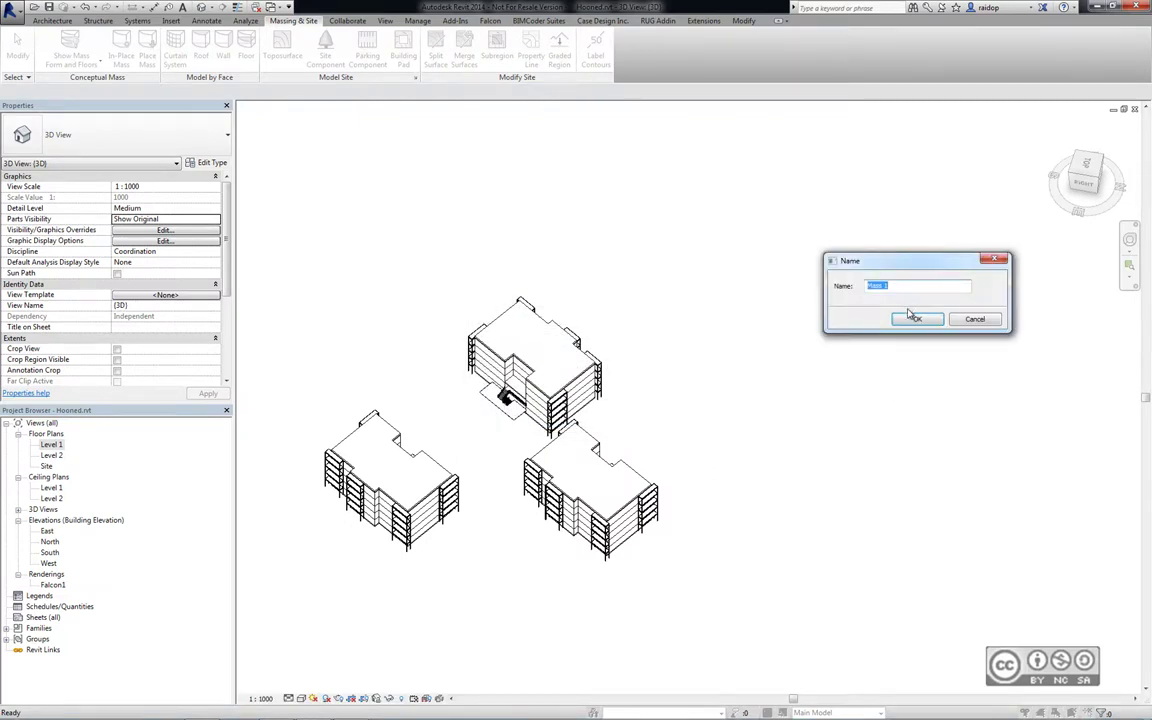
{"action": "left_click", "coordinate": [914, 318]}
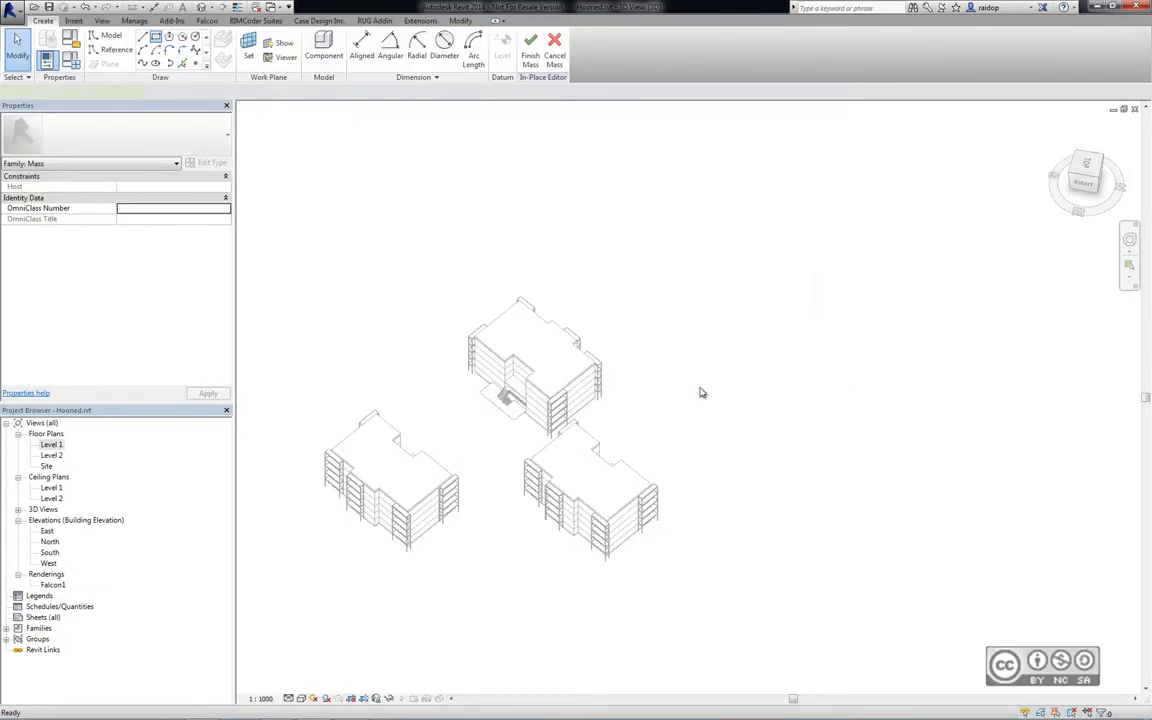
{"action": "left_click", "coordinate": [157, 42]}
{"action": "left_click", "coordinate": [465, 385]}
{"action": "left_click", "coordinate": [548, 518]}
{"action": "left_click", "coordinate": [682, 368]}
{"action": "left_click", "coordinate": [770, 303]}
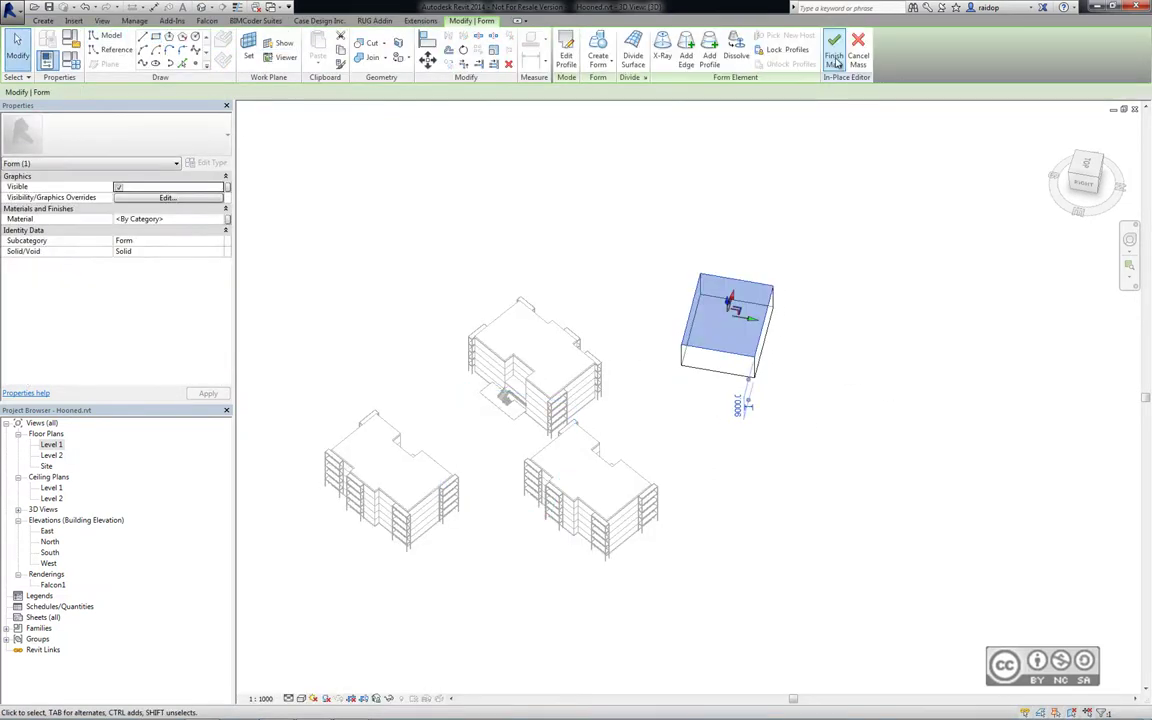
{"action": "left_click", "coordinate": [697, 55]}
{"action": "left_click", "coordinate": [768, 330]}
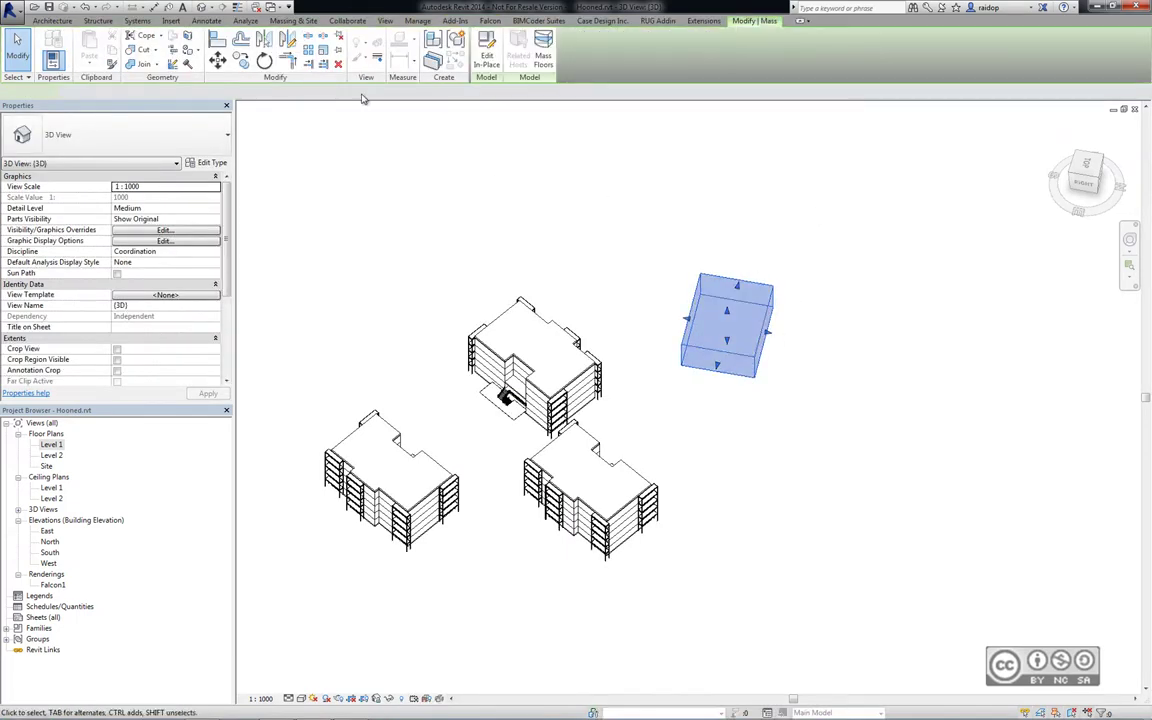
Step: Rotate the new mass block beside the buildings with the RO command
{"action": "left_click", "coordinate": [760, 310]}
{"action": "key", "text": "r"}
{"action": "key", "text": "o"}
{"action": "left_click", "coordinate": [887, 329]}
{"action": "left_click", "coordinate": [721, 323]}
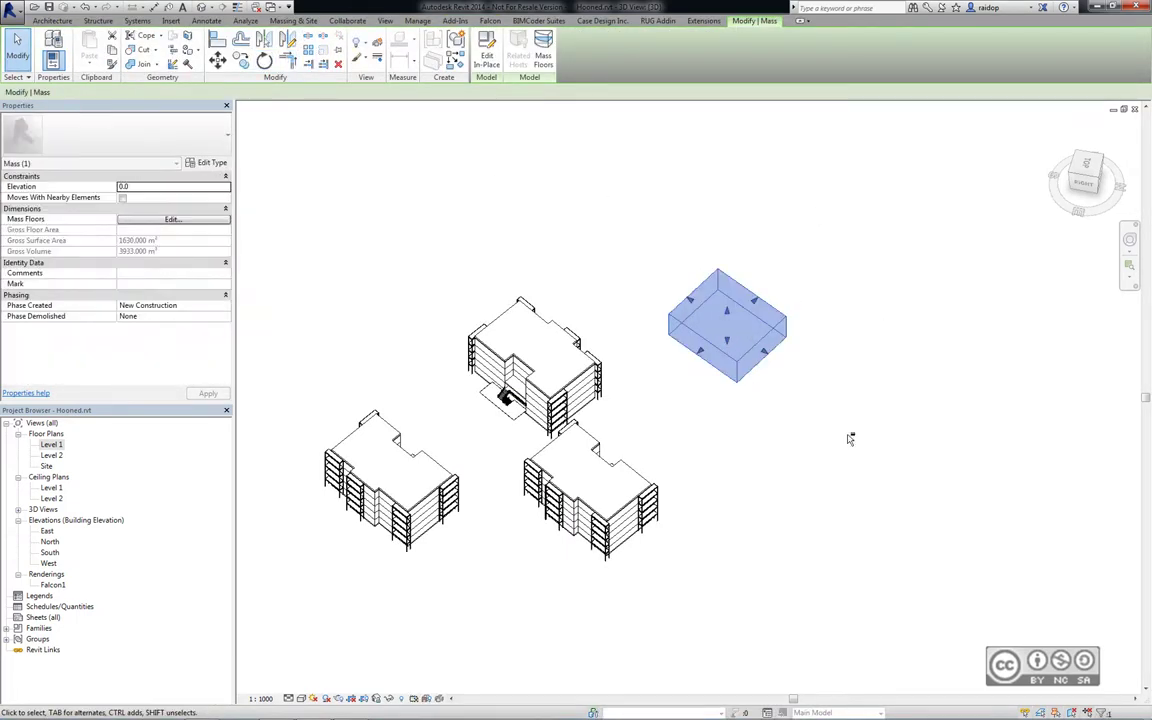
Step: Orbit and pan to check the rotated mass, then reselect it
{"action": "mouse_move", "coordinate": [851, 437]}
{"action": "middle_mouse_down", "text": "shift"}
{"action": "mouse_move", "coordinate": [733, 307]}
{"action": "mouse_move", "coordinate": [764, 368]}
{"action": "middle_mouse_up", "text": "shift"}
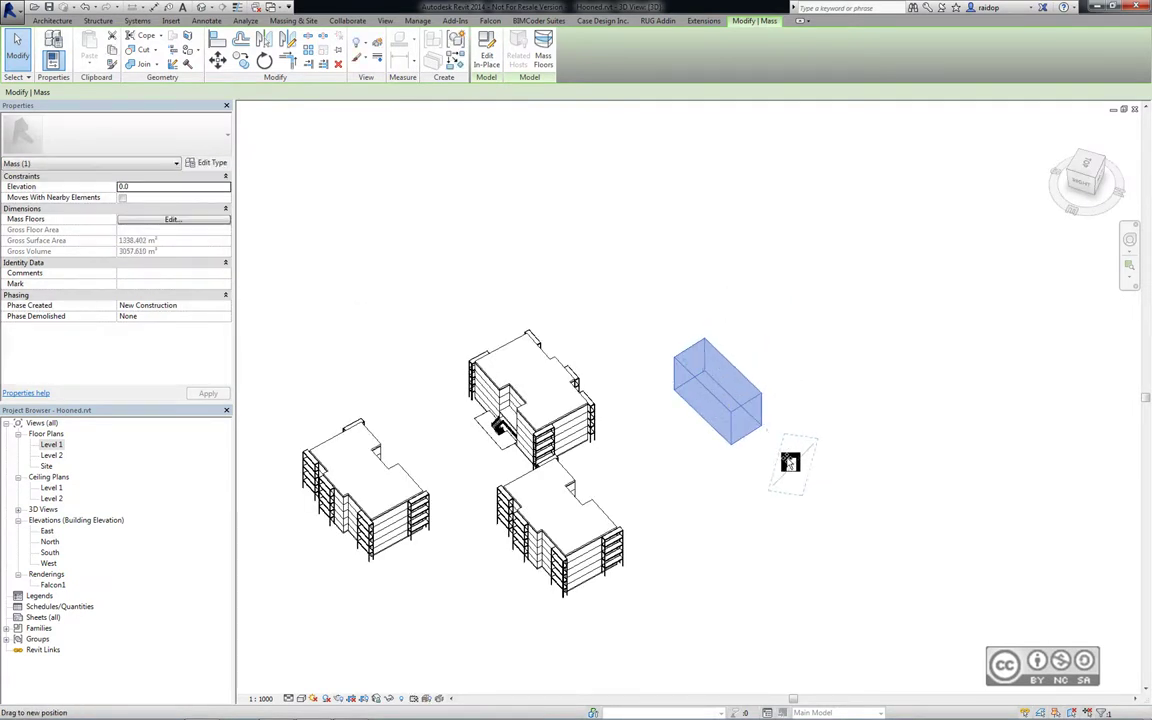
{"action": "middle_click_drag", "start_coordinate": [795, 465], "coordinate": [766, 321], "text": "shift"}
{"action": "left_click", "coordinate": [862, 300]}
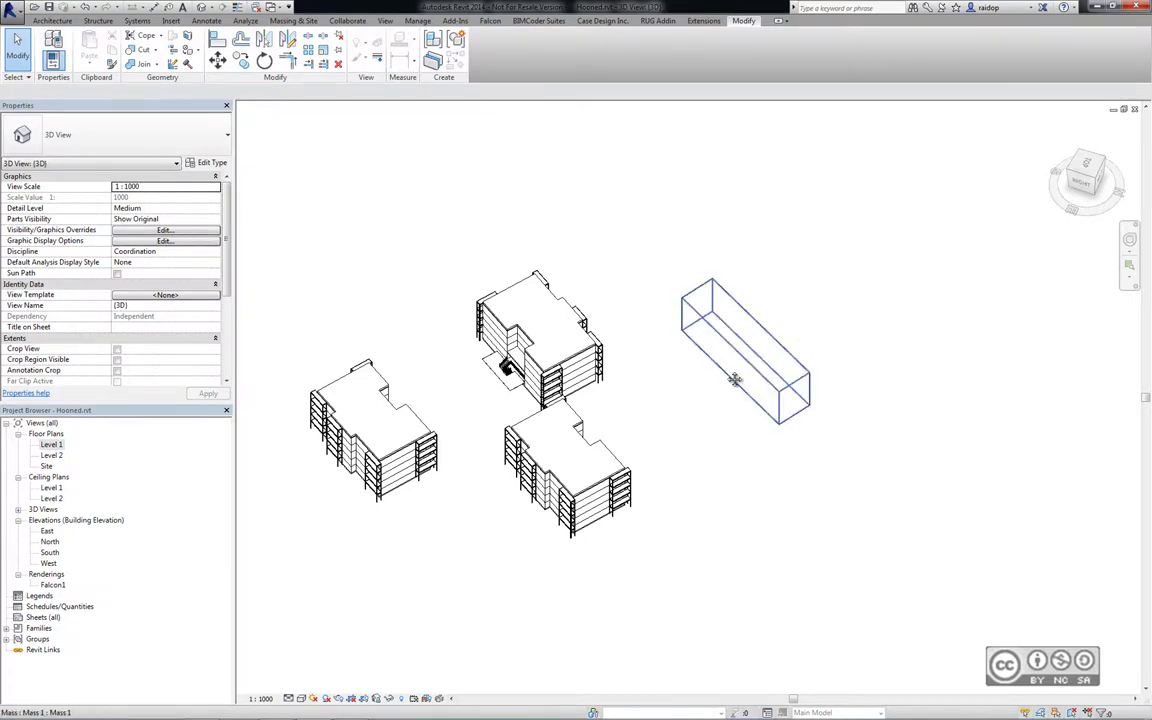
{"action": "middle_click_drag", "start_coordinate": [738, 382], "coordinate": [764, 378]}
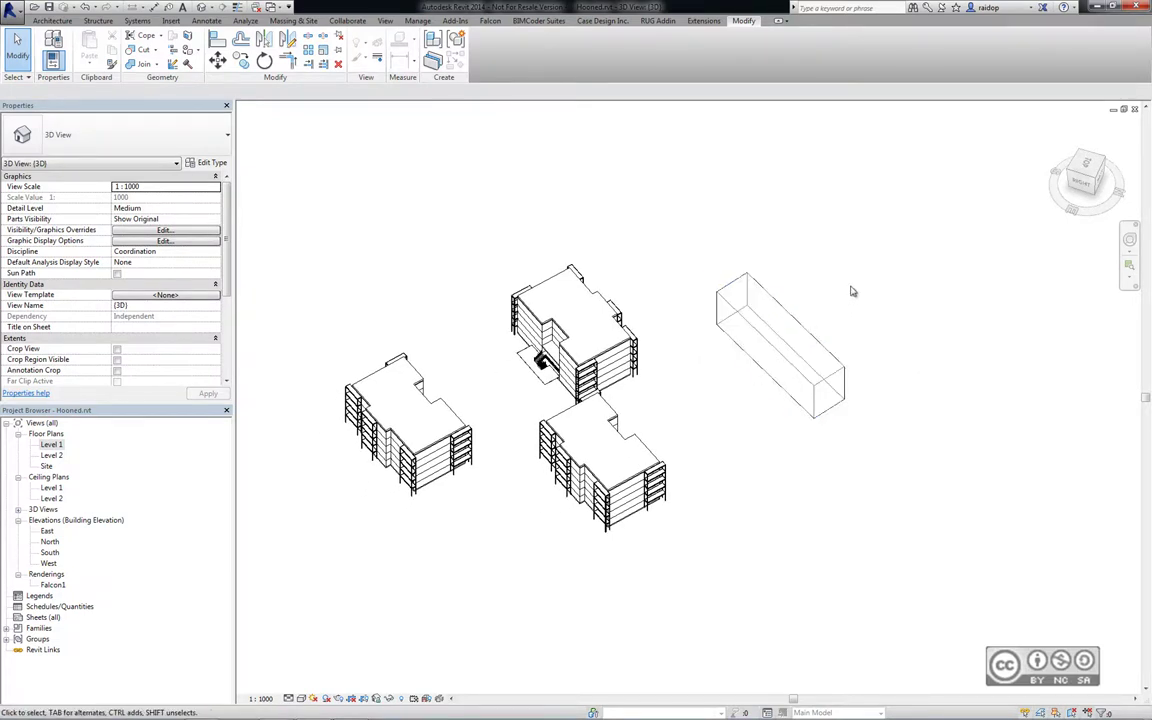
{"action": "middle_click_drag", "start_coordinate": [852, 291], "coordinate": [874, 296]}
{"action": "left_click", "coordinate": [806, 330]}
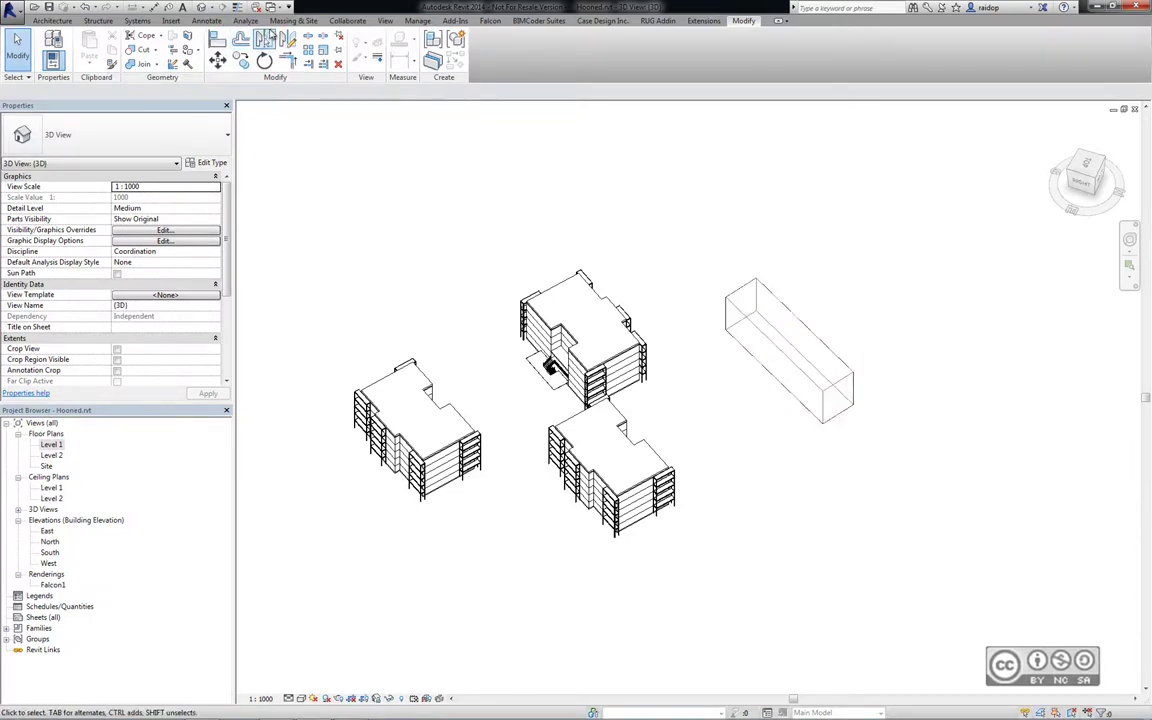
{"action": "left_click", "coordinate": [290, 21]}
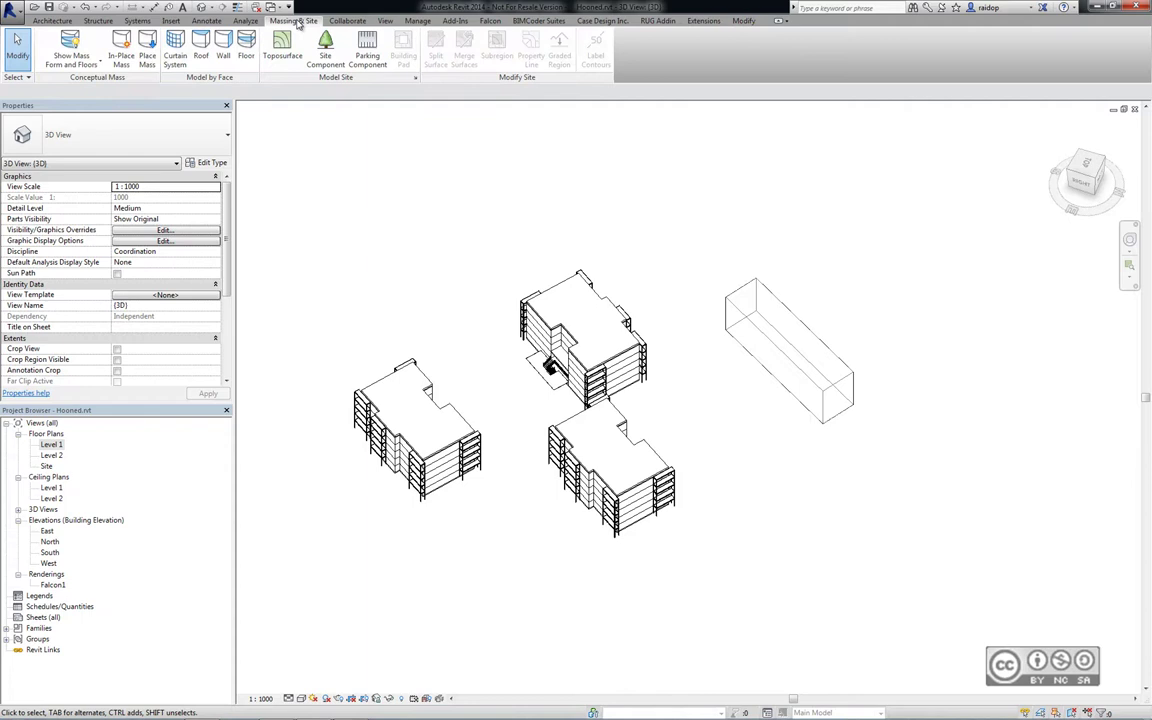
Step: Add walls by face to the mass sides and a roof on its top face
{"action": "left_click", "coordinate": [232, 55]}
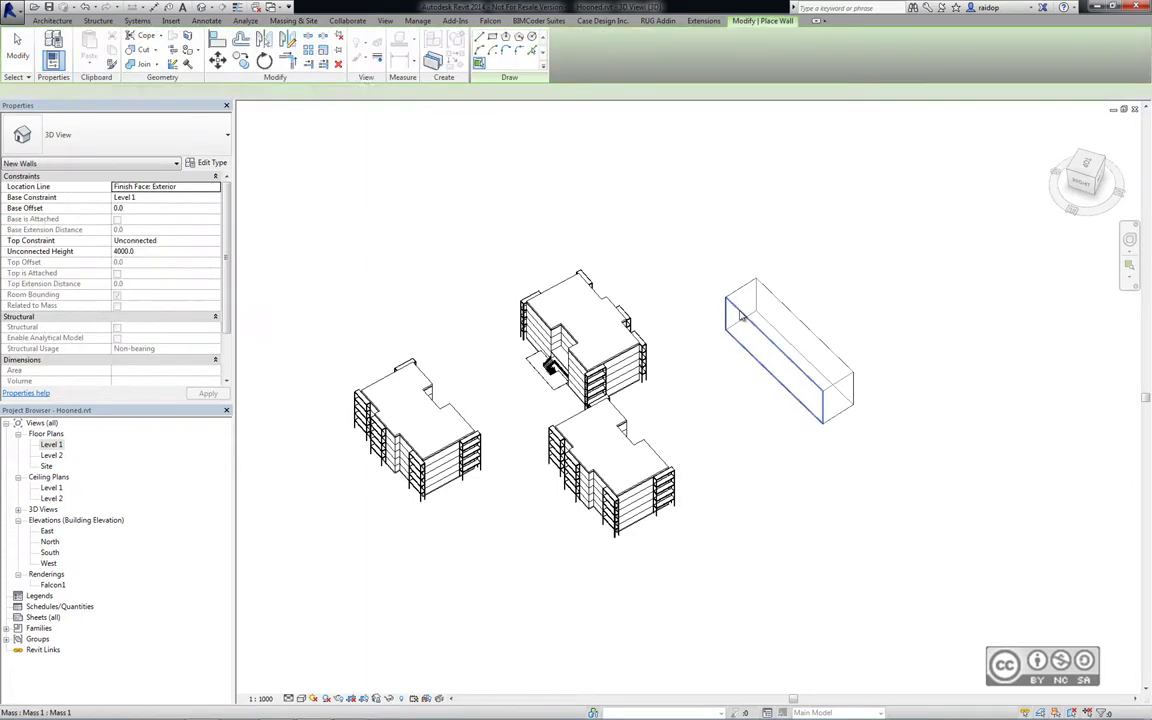
{"action": "scroll", "coordinate": [768, 372], "scroll_direction": "up", "scroll_amount": 2}
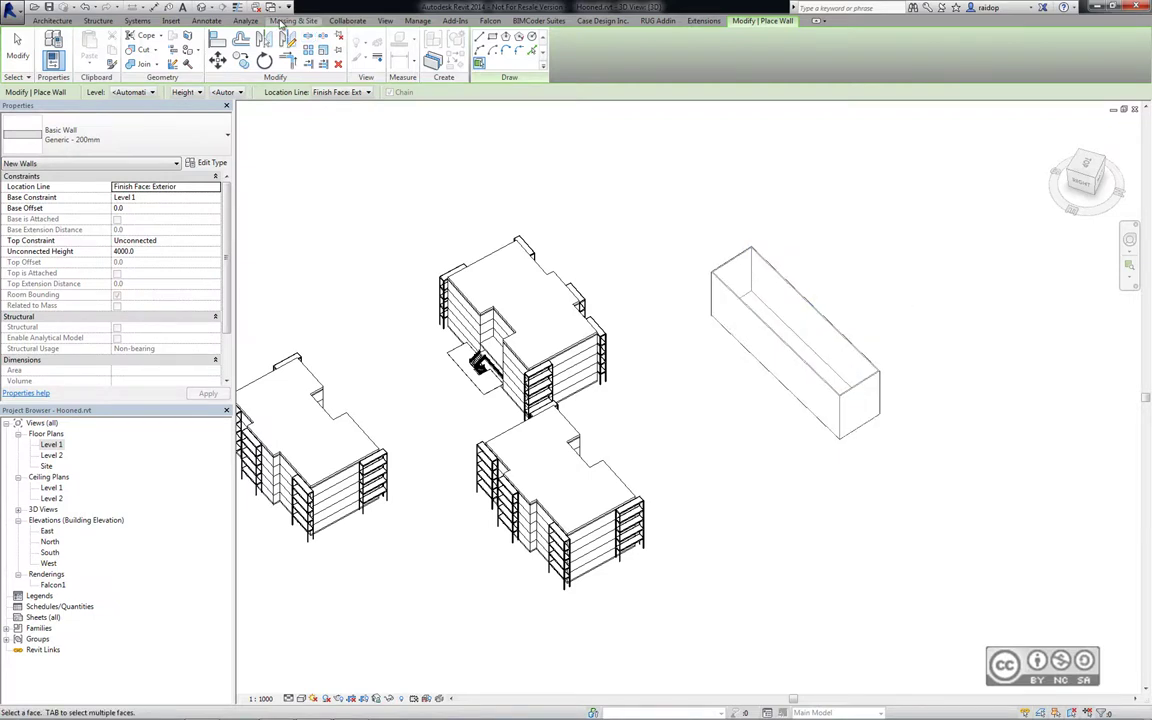
{"action": "left_click", "coordinate": [293, 21]}
{"action": "left_click", "coordinate": [202, 56]}
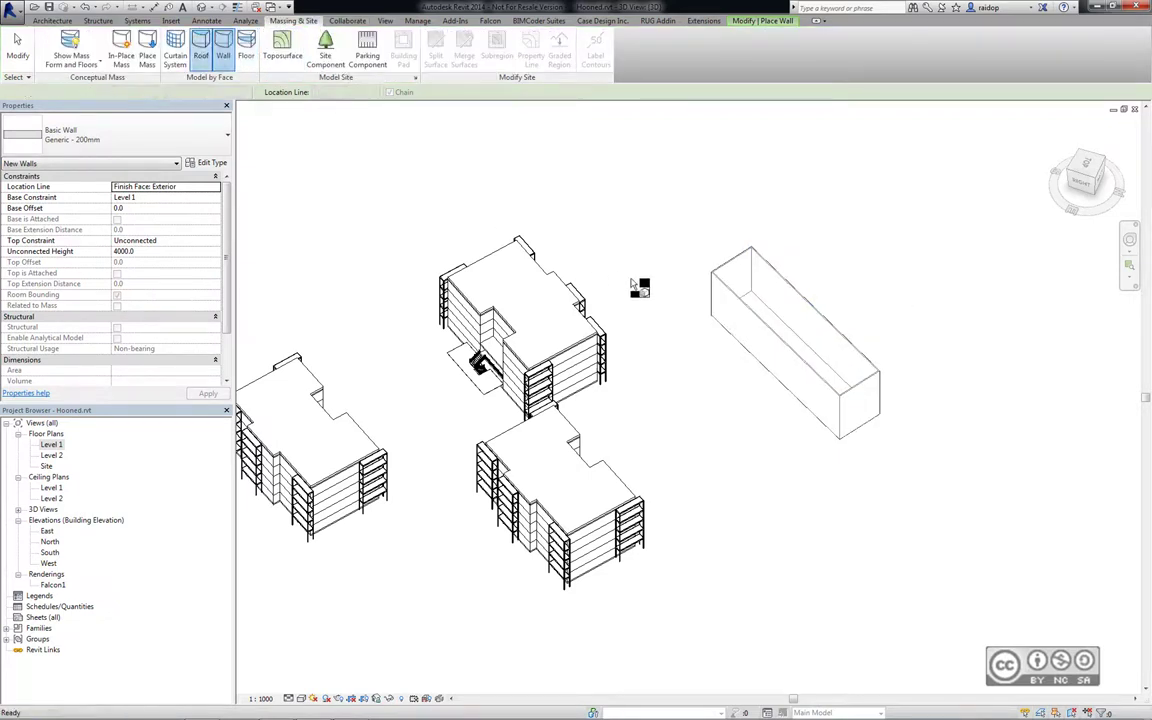
{"action": "left_click", "coordinate": [770, 280]}
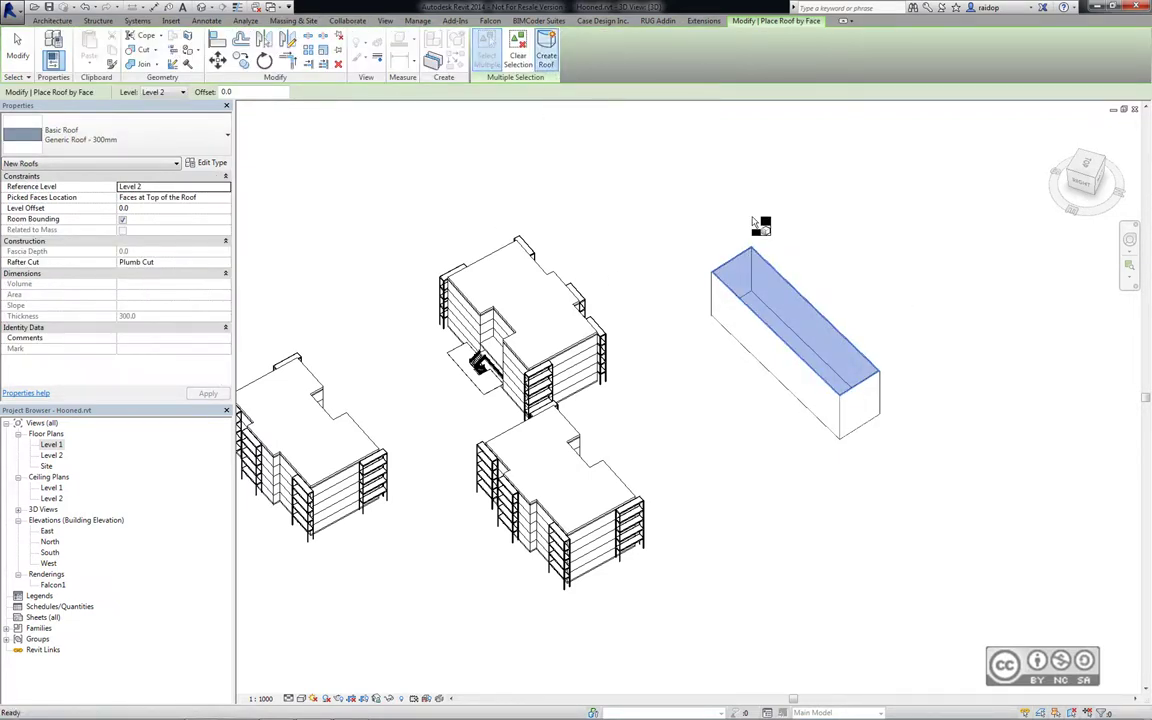
{"action": "key", "text": "Escape"}
{"action": "key", "text": "Escape"}
{"action": "middle_click_drag", "start_coordinate": [833, 195], "coordinate": [993, 198]}
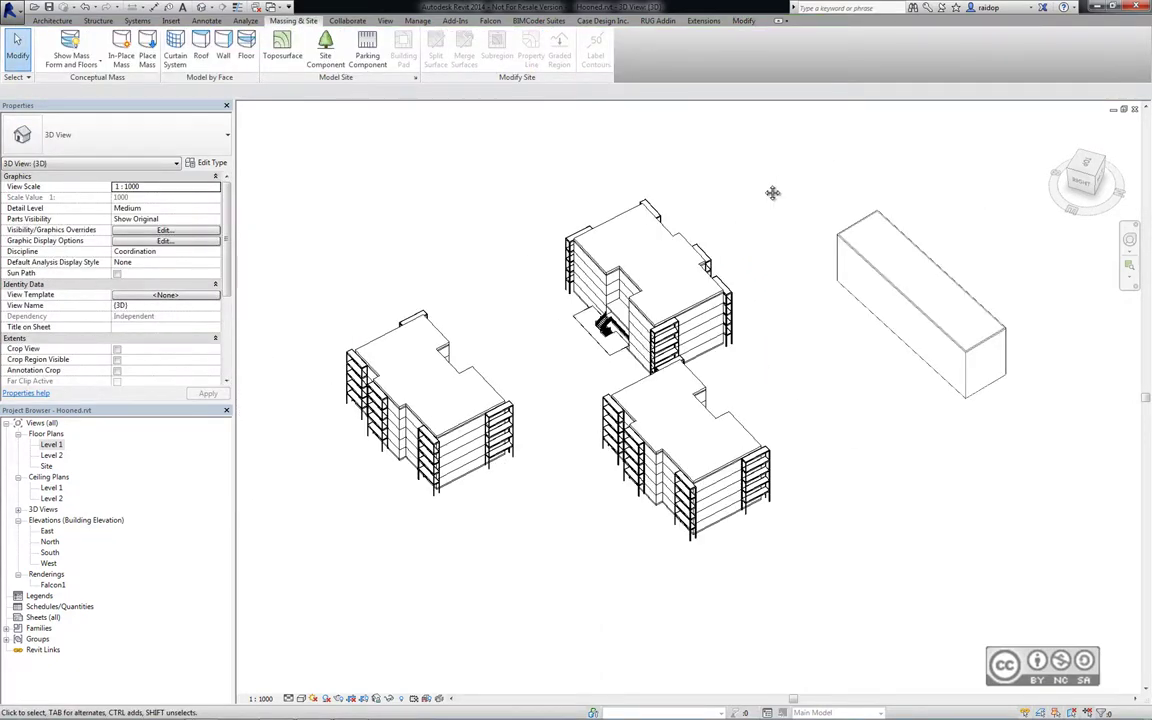
{"action": "middle_click_drag", "start_coordinate": [772, 193], "coordinate": [760, 207]}
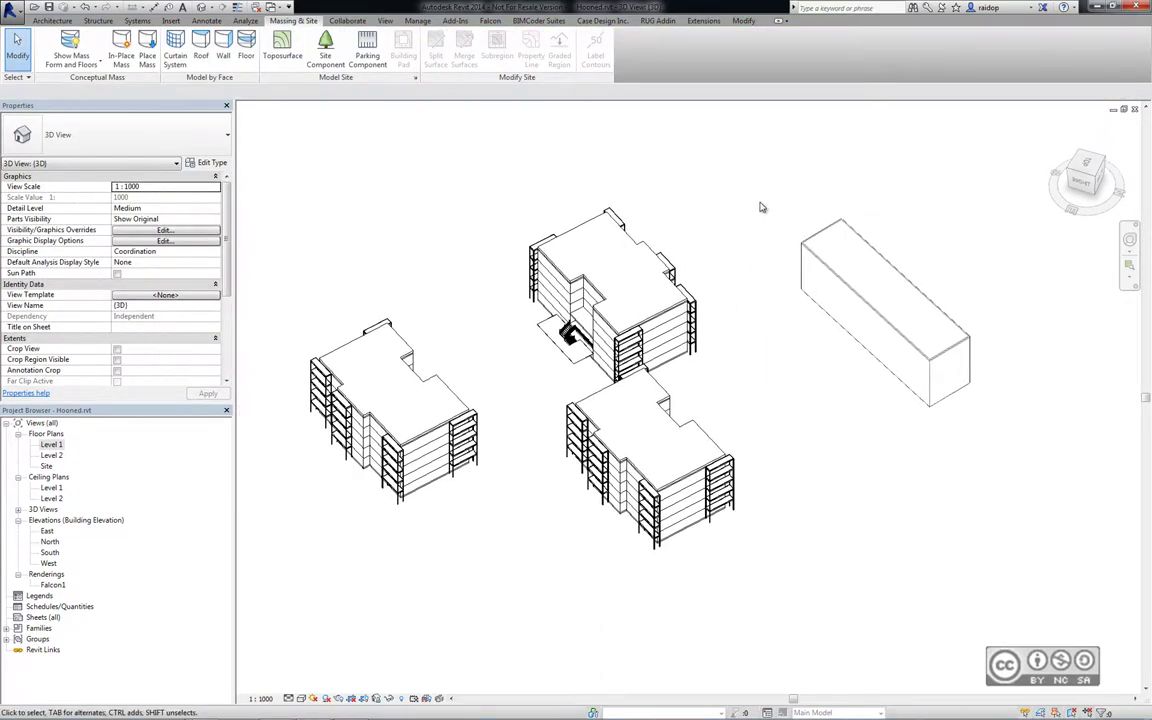
Step: Run the Falcon wind analysis, view it near top-down zoomed to fit, and show the 2D simulation
{"action": "left_click", "coordinate": [490, 22]}
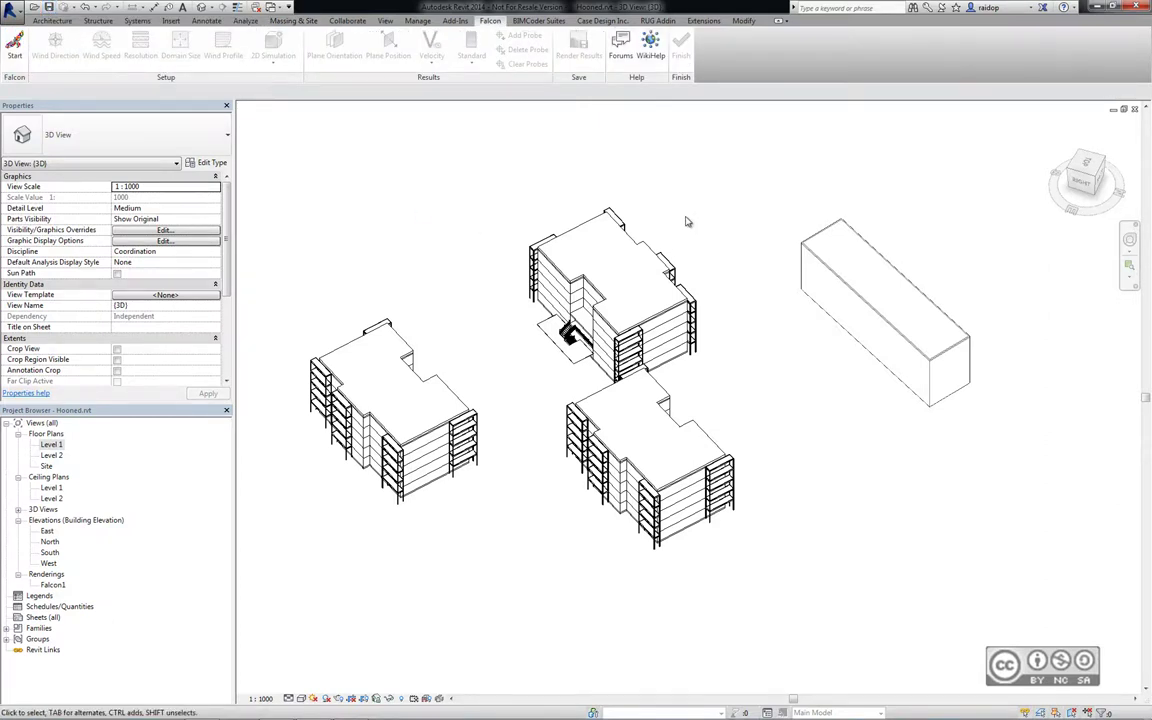
{"action": "middle_click_drag", "start_coordinate": [676, 213], "coordinate": [688, 221]}
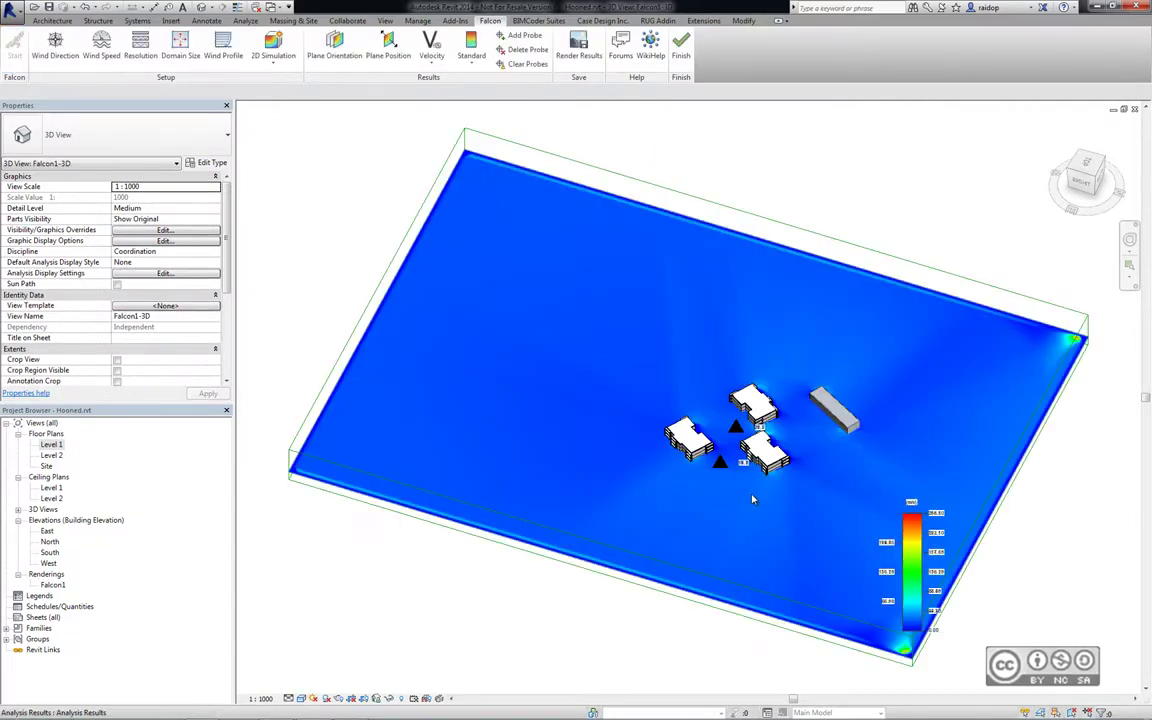
{"action": "mouse_move", "coordinate": [774, 504]}
{"action": "middle_mouse_down", "text": "shift"}
{"action": "mouse_move", "coordinate": [814, 510]}
{"action": "mouse_move", "coordinate": [664, 498]}
{"action": "middle_mouse_up", "text": "shift"}
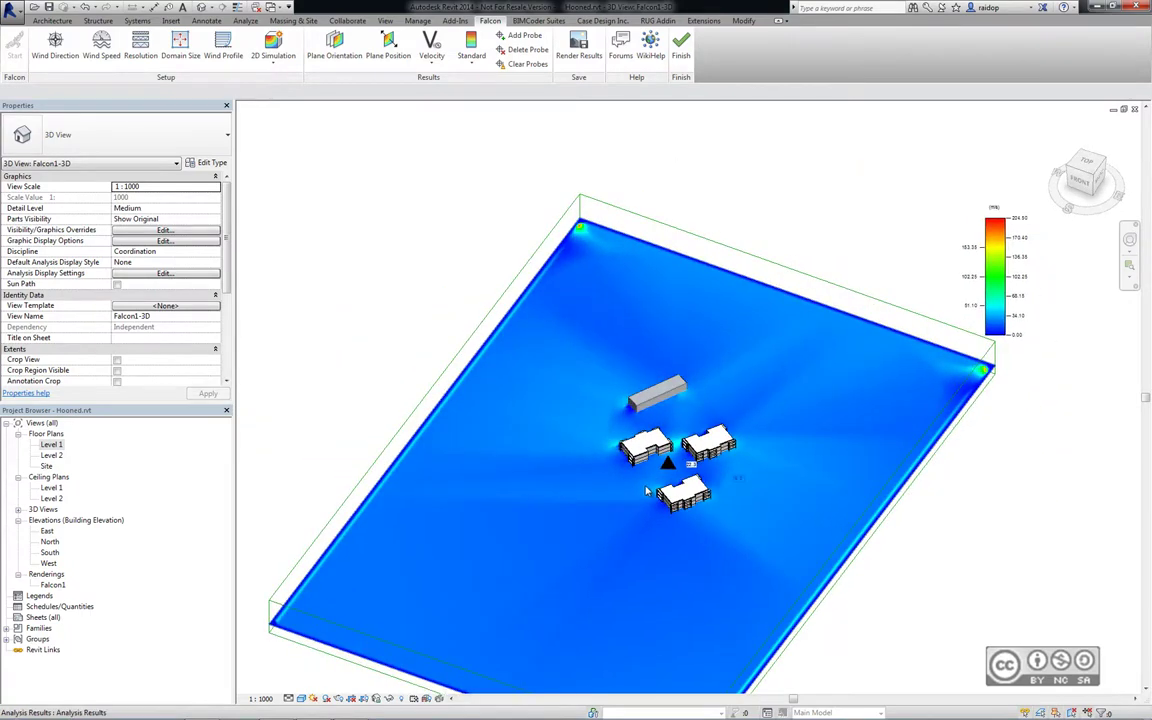
{"action": "scroll", "coordinate": [645, 485], "scroll_direction": "up", "scroll_amount": 3}
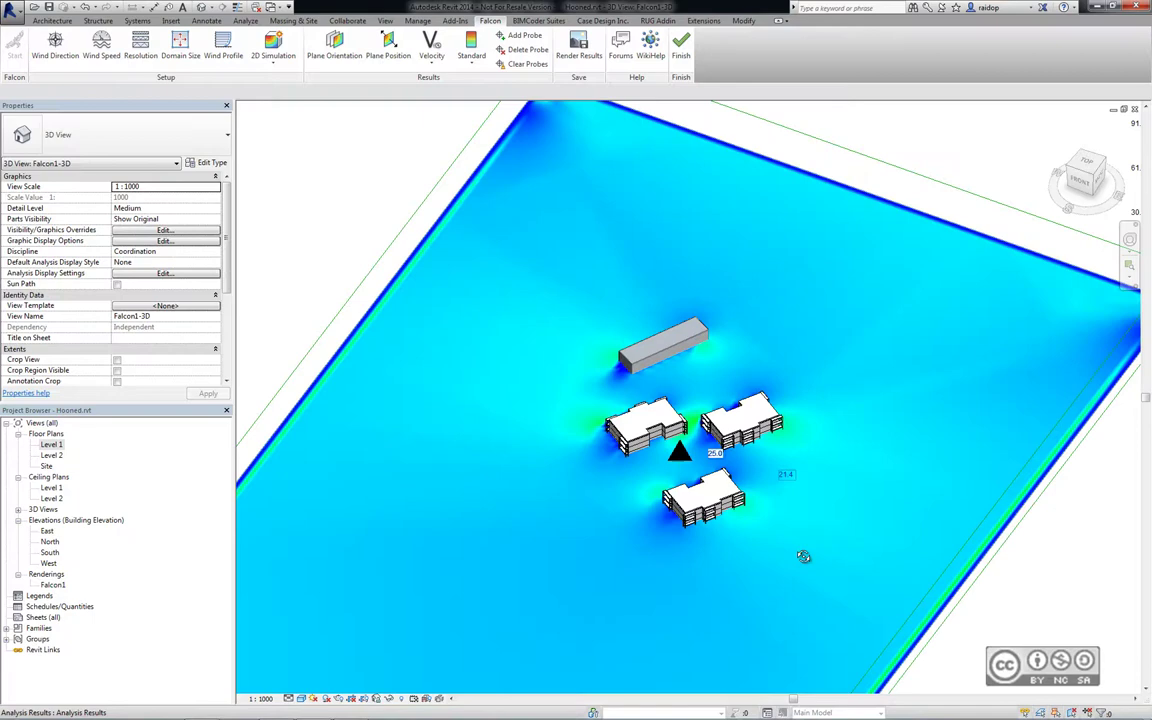
{"action": "middle_click_drag", "start_coordinate": [803, 556], "coordinate": [836, 393], "text": "shift"}
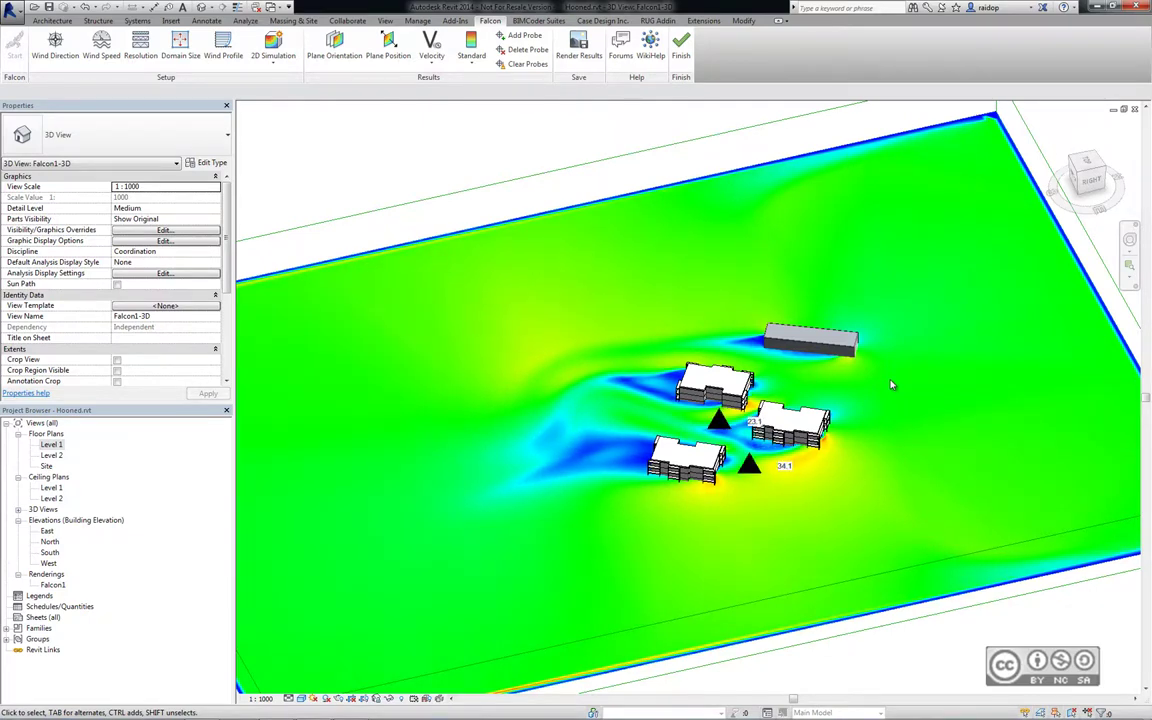
{"action": "key", "text": "z"}
{"action": "key", "text": "f"}
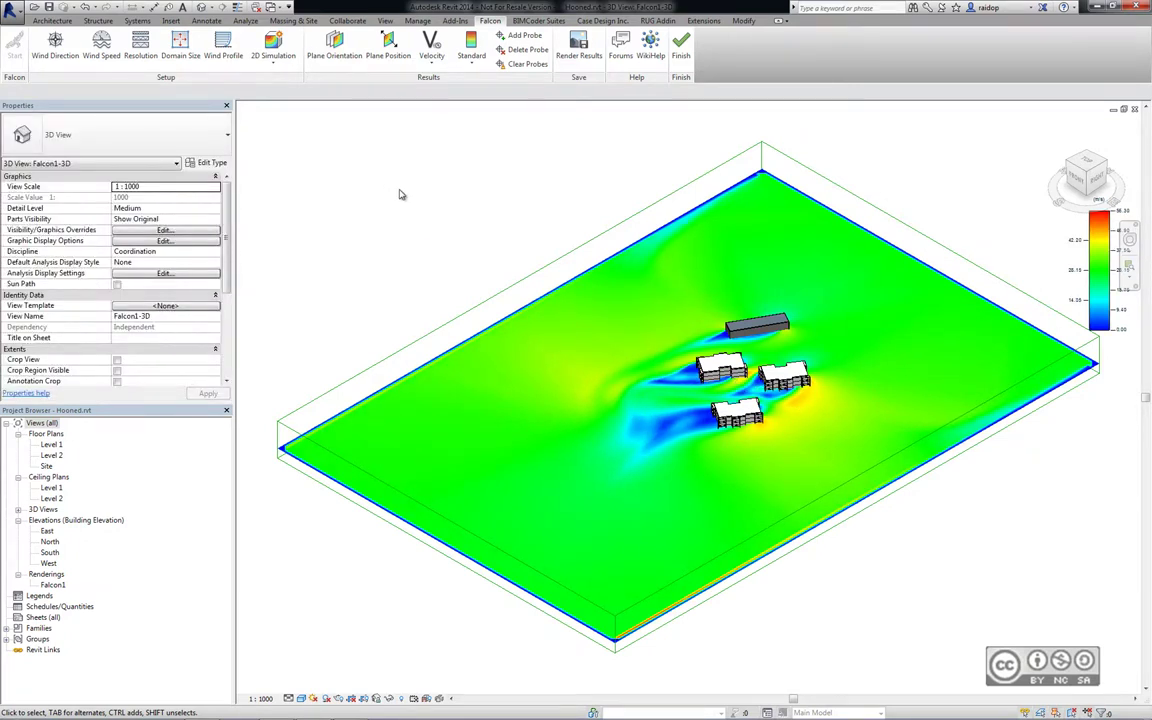
{"action": "left_click", "coordinate": [280, 58]}
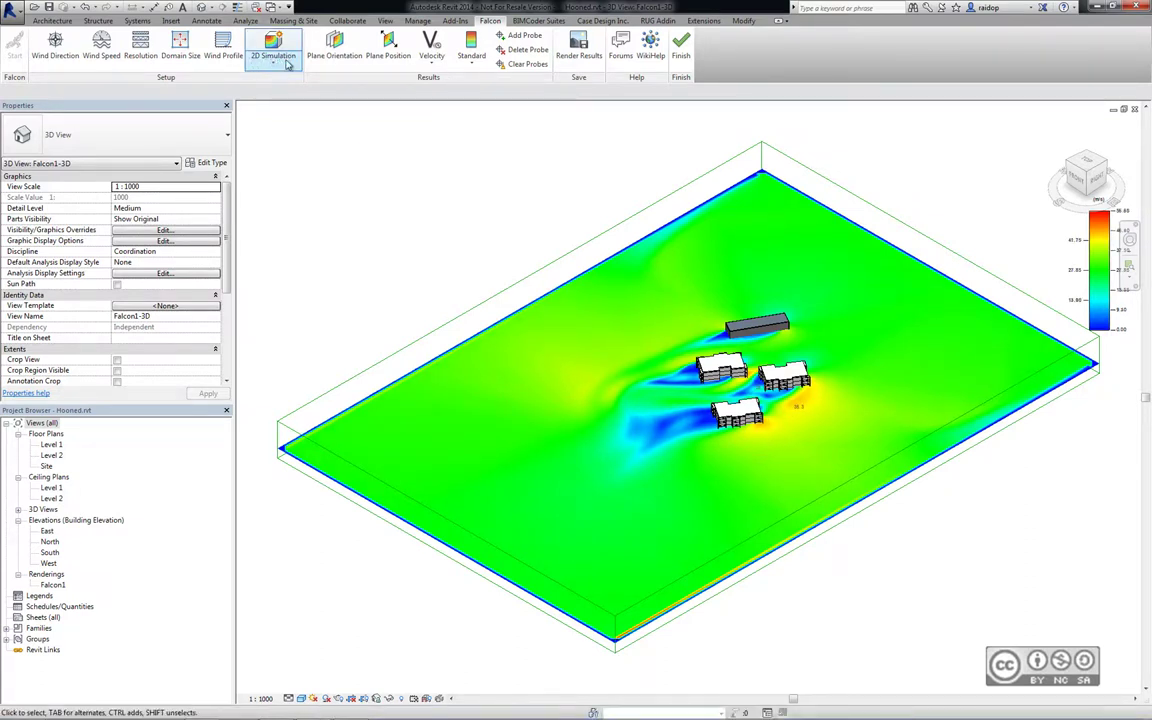
Step: Change the simulation type from 2D Simulation to 3D Simulation
{"action": "left_click", "coordinate": [287, 63]}
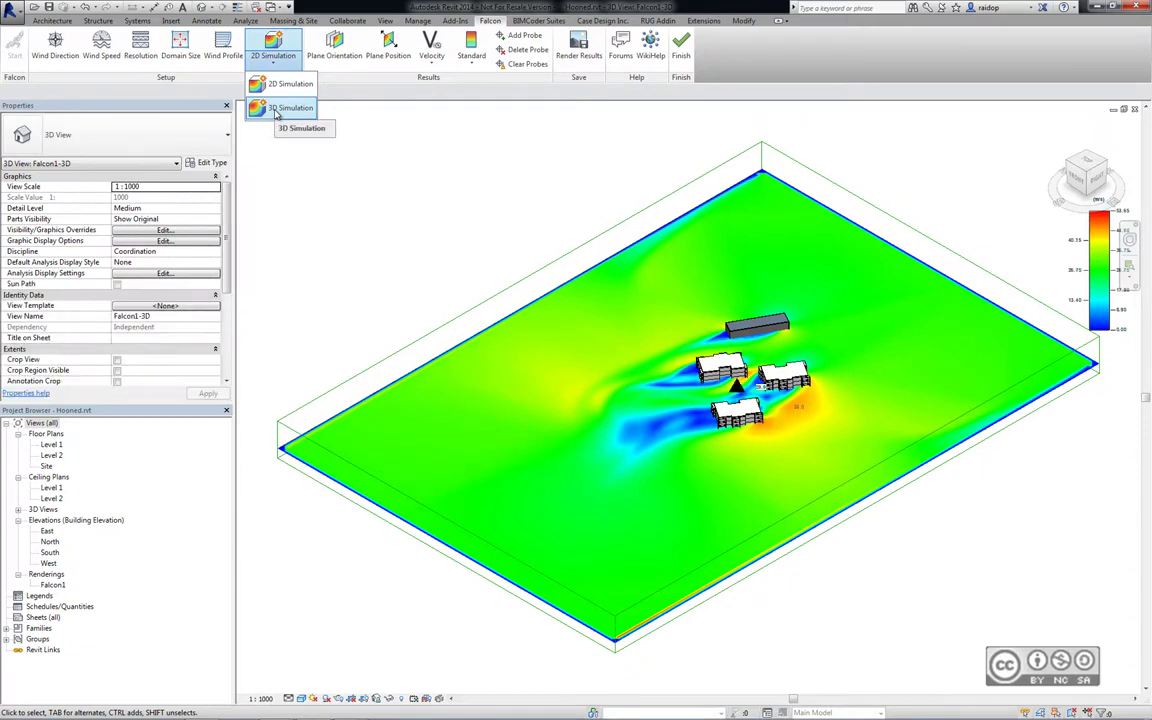
{"action": "left_click", "coordinate": [285, 108]}
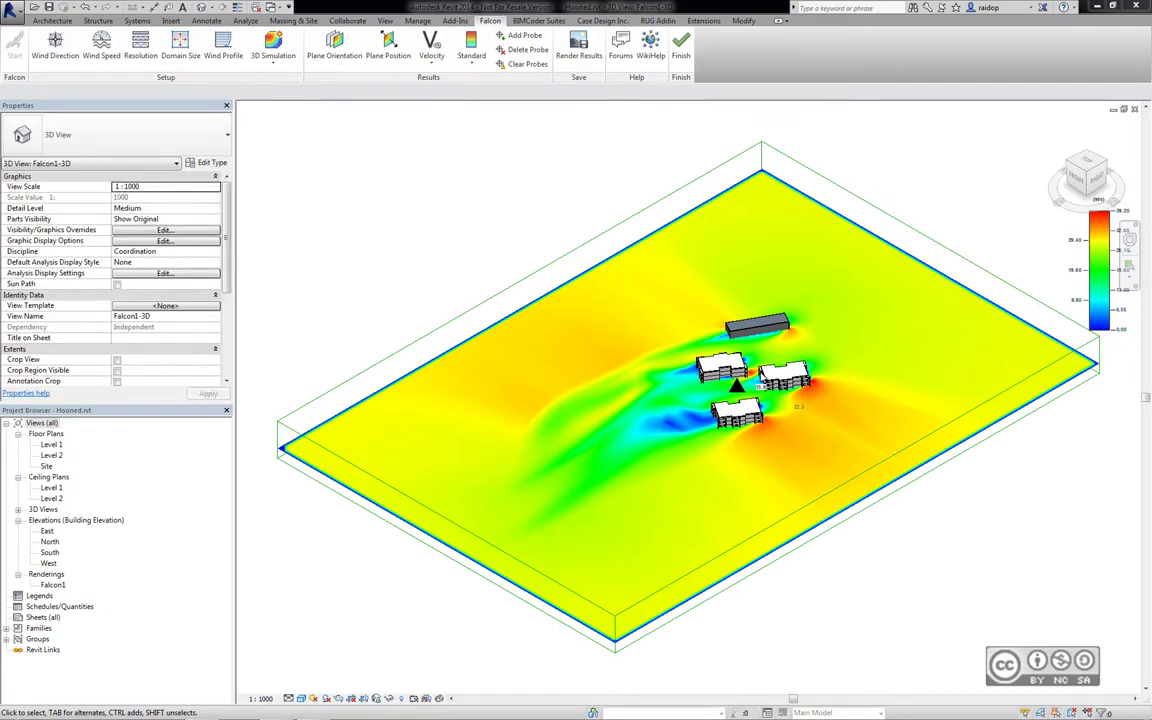
Step: Place a wind-speed probe between the buildings on the 3D Falcon plot, reading 14.5
{"action": "scroll", "coordinate": [790, 353], "scroll_direction": "up", "scroll_amount": 5}
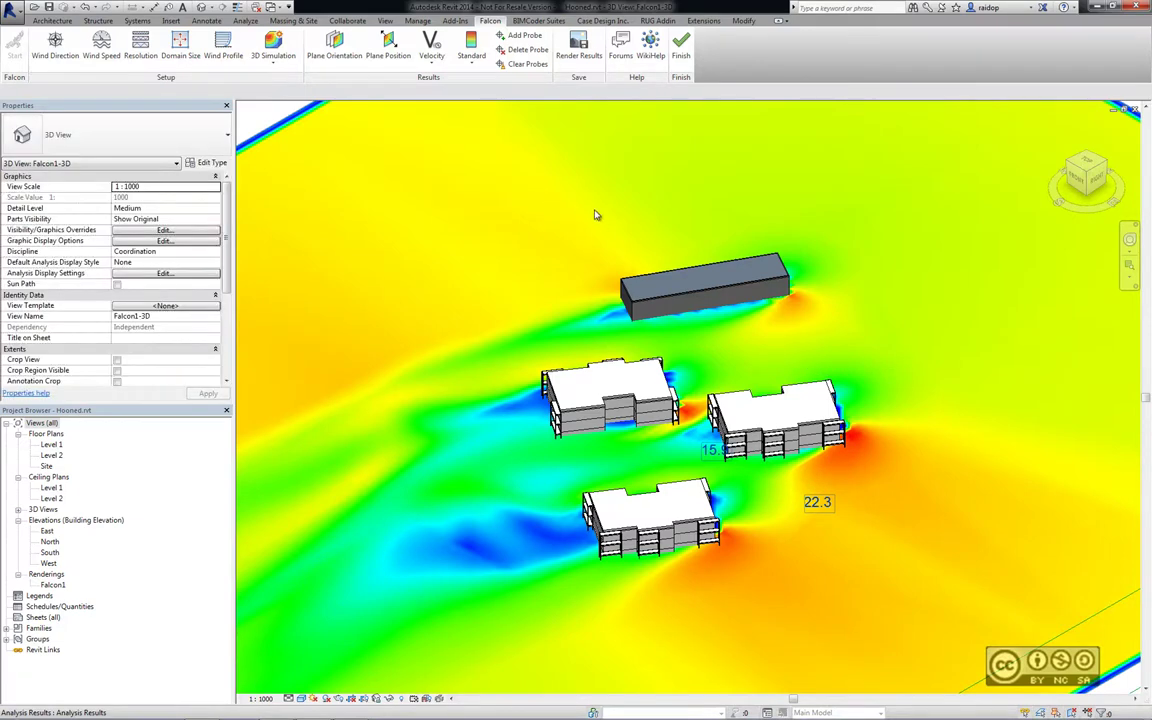
{"action": "left_click", "coordinate": [431, 42]}
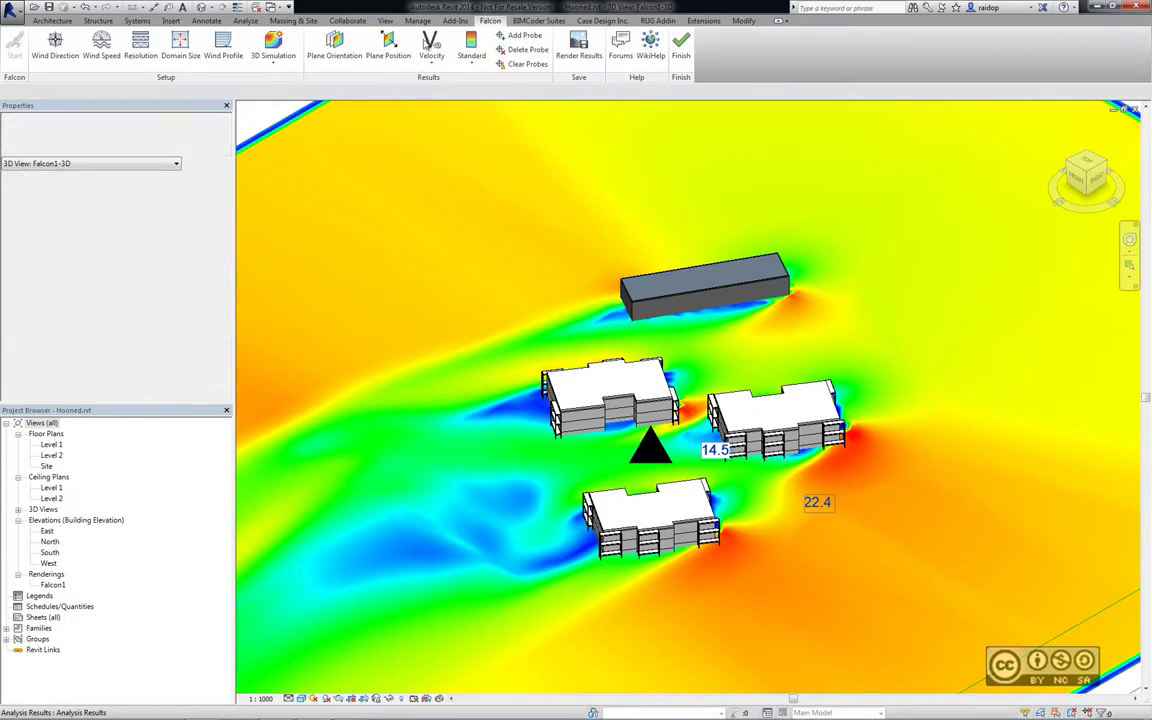
{"action": "left_click", "coordinate": [455, 20]}
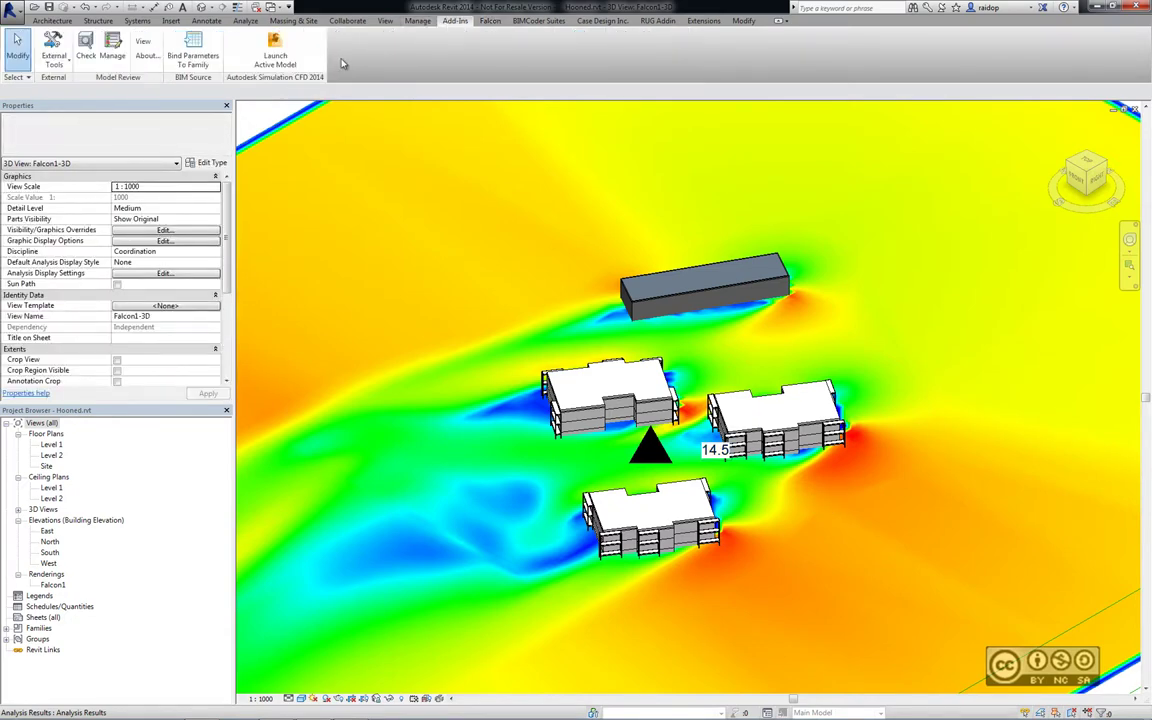